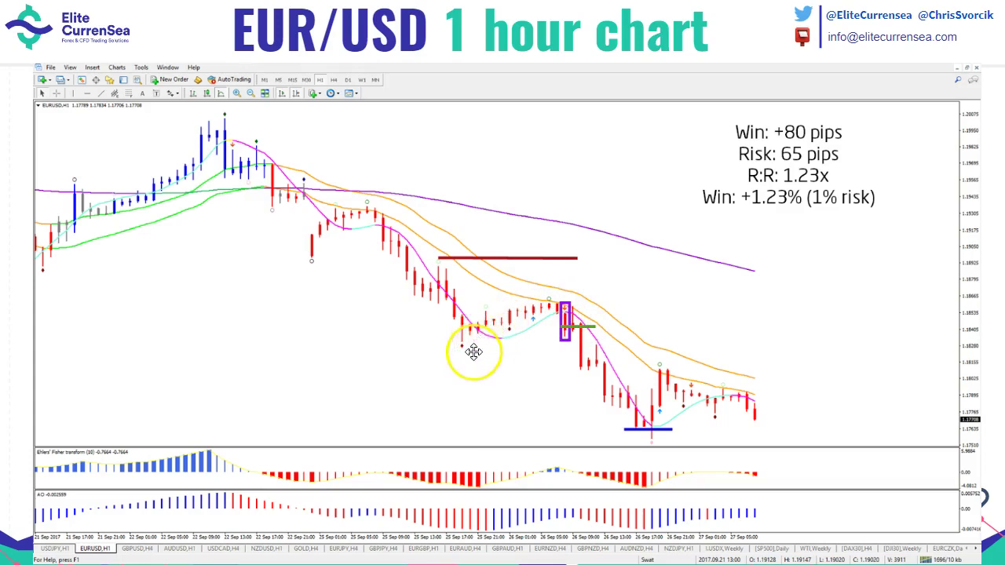
# Sketch green freehand lines along the correction after the 25 September low and up toward the stop-loss line on the EUR/USD chart, then clear them
pyautogui.moveTo(461, 341)
pyautogui.mouseDown()
pyautogui.moveTo(559, 298)
pyautogui.moveTo(460, 331)
pyautogui.mouseUp()
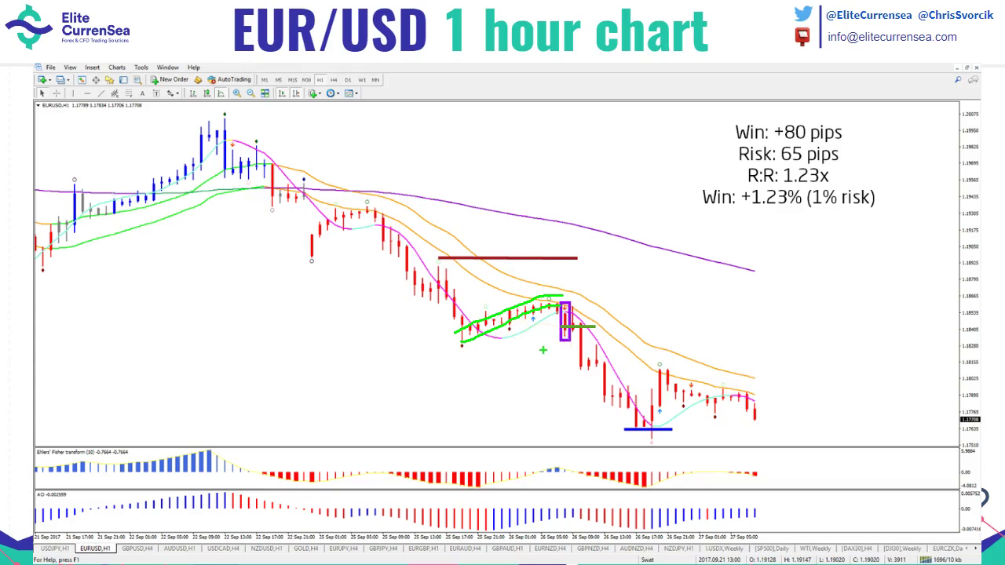
pyautogui.moveTo(584, 264); pyautogui.dragTo(559, 292)
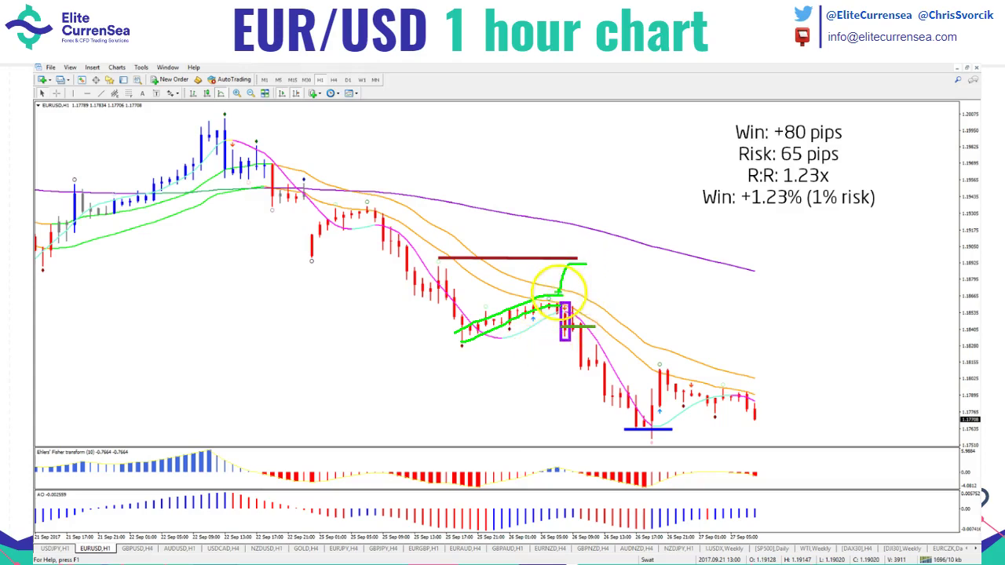
pyautogui.rightClick(497, 371)
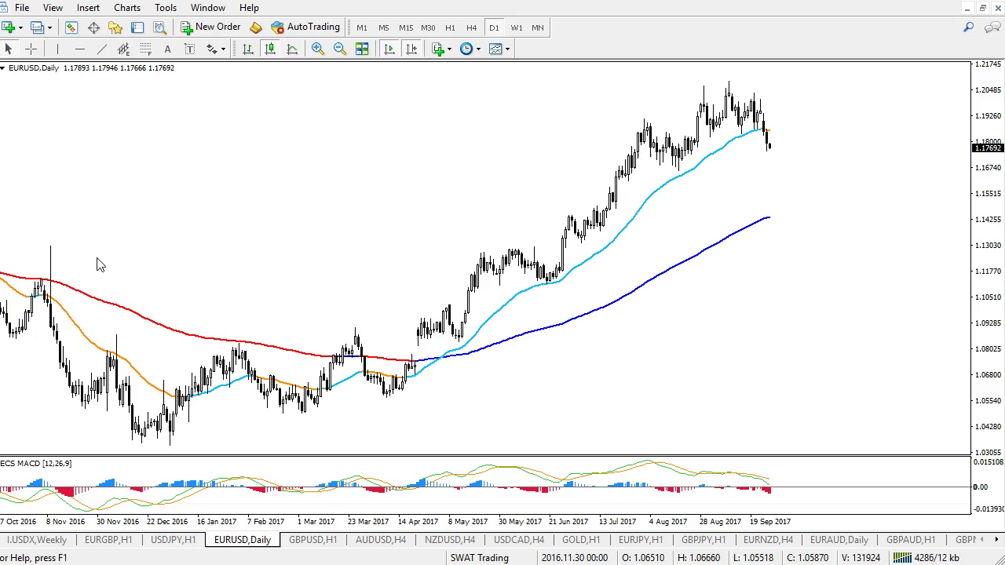
# Draw a rising trend line on the EURUSD daily chart from the April 2017 low up through the August low and past the latest candles
pyautogui.click(196, 309)
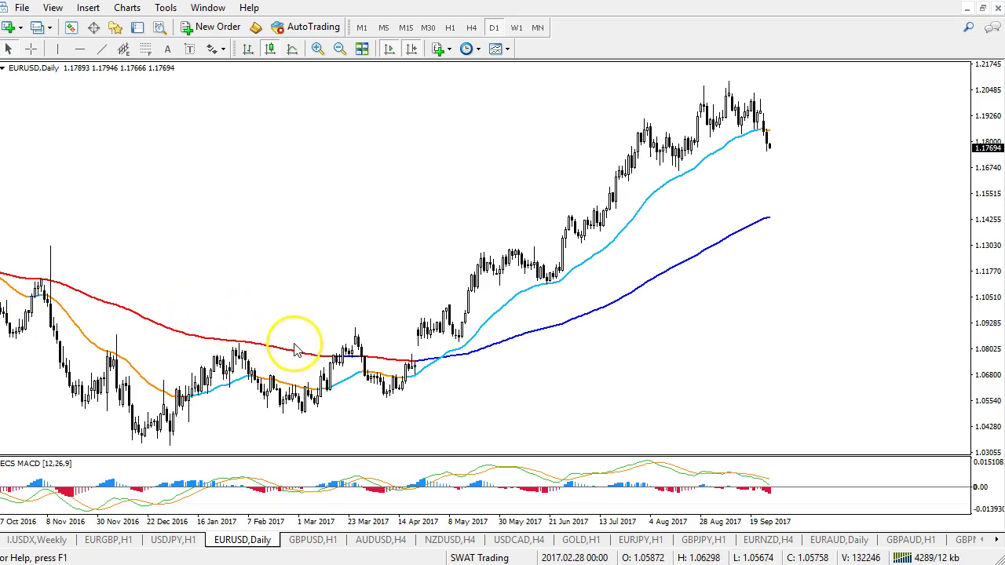
pyautogui.click(31, 48)
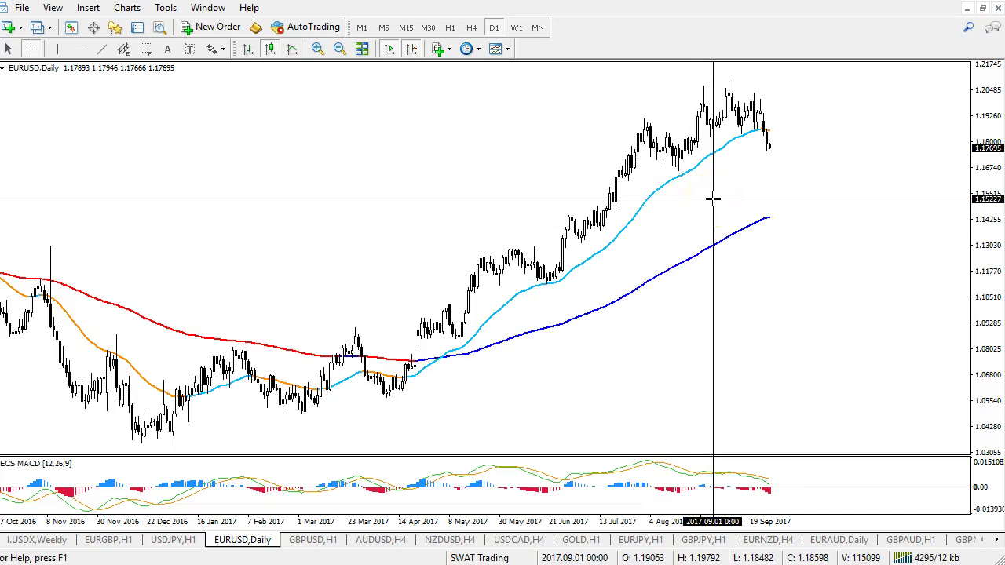
pyautogui.moveTo(713, 199)
pyautogui.mouseDown()
pyautogui.moveTo(766, 139)
pyautogui.moveTo(740, 117)
pyautogui.moveTo(393, 146)
pyautogui.mouseUp()
pyautogui.click(101, 49)
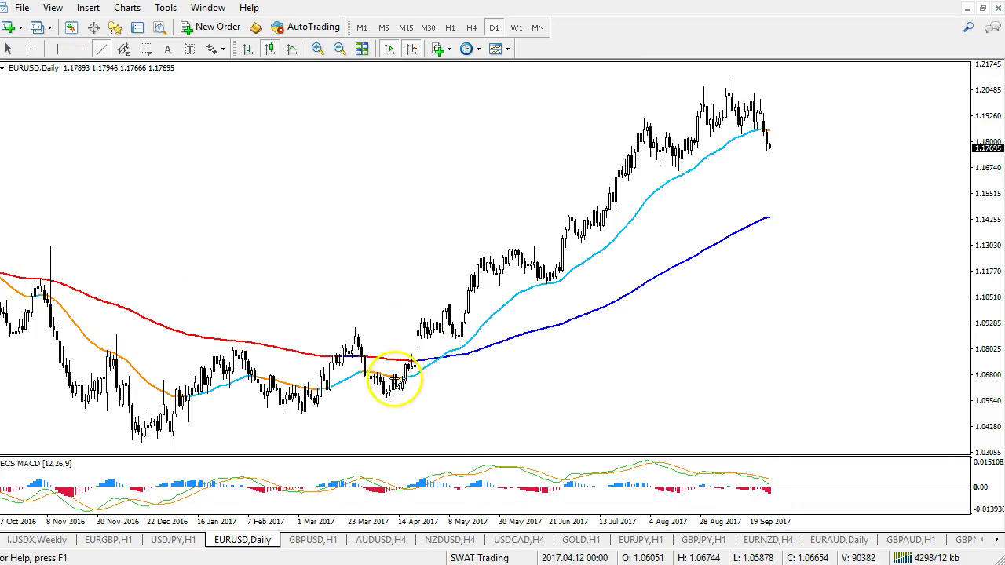
pyautogui.moveTo(390, 392)
pyautogui.mouseDown()
pyautogui.moveTo(794, 157)
pyautogui.moveTo(785, 85)
pyautogui.mouseUp()
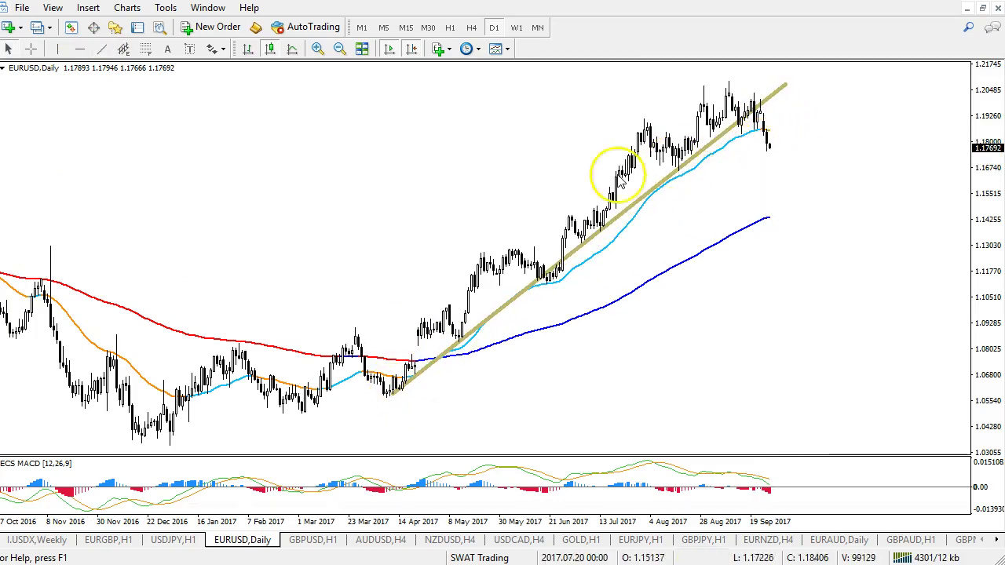
# Place two horizontal support lines at the mid-August lows on the EURUSD daily chart, at about 1.166 and 1.170
pyautogui.click(79, 48)
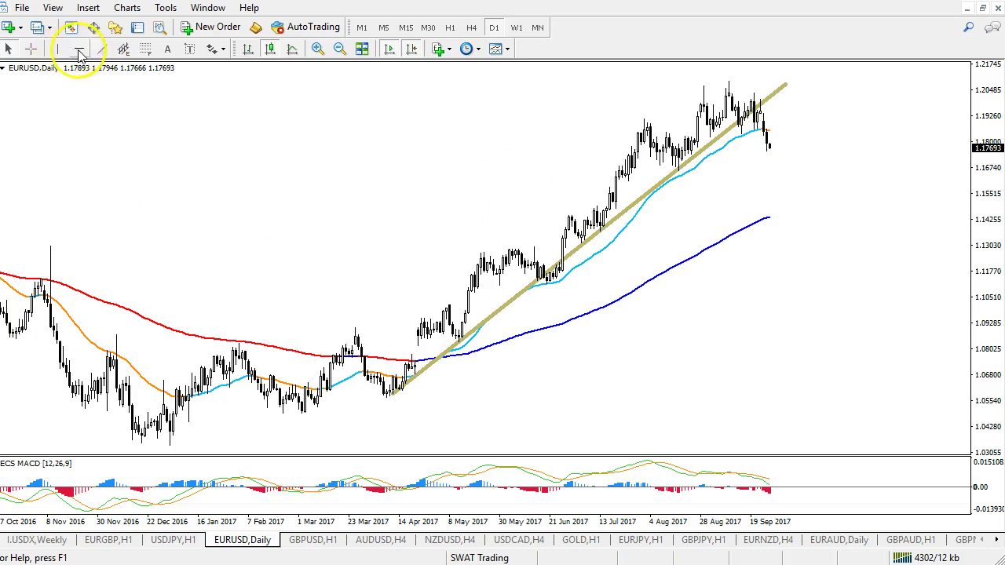
pyautogui.click(689, 169)
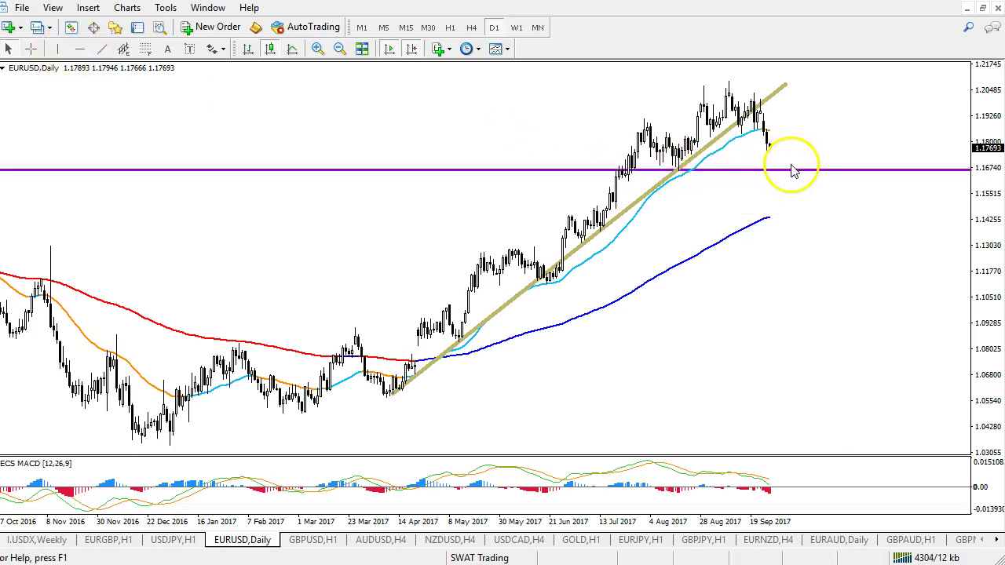
pyautogui.click(79, 49)
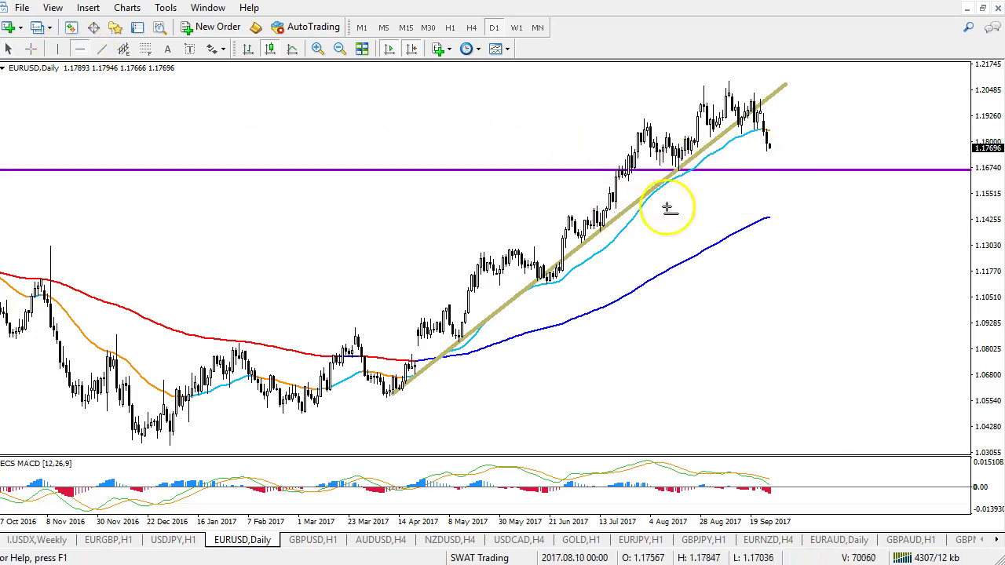
pyautogui.click(674, 164)
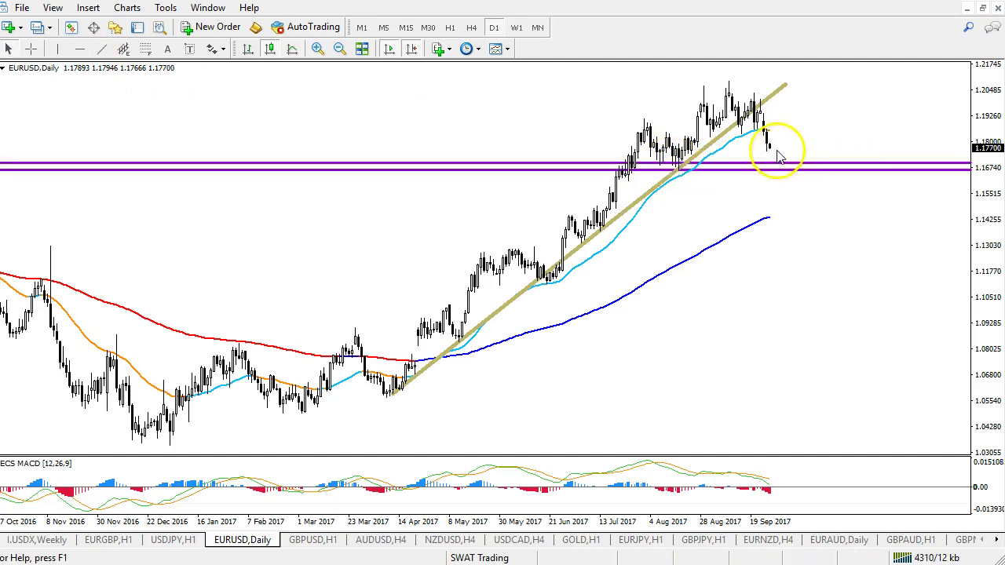
# Switch EURUSD to the H1 timeframe and place a horizontal line at the 26 September low, at about 1.176
pyautogui.click(470, 28)
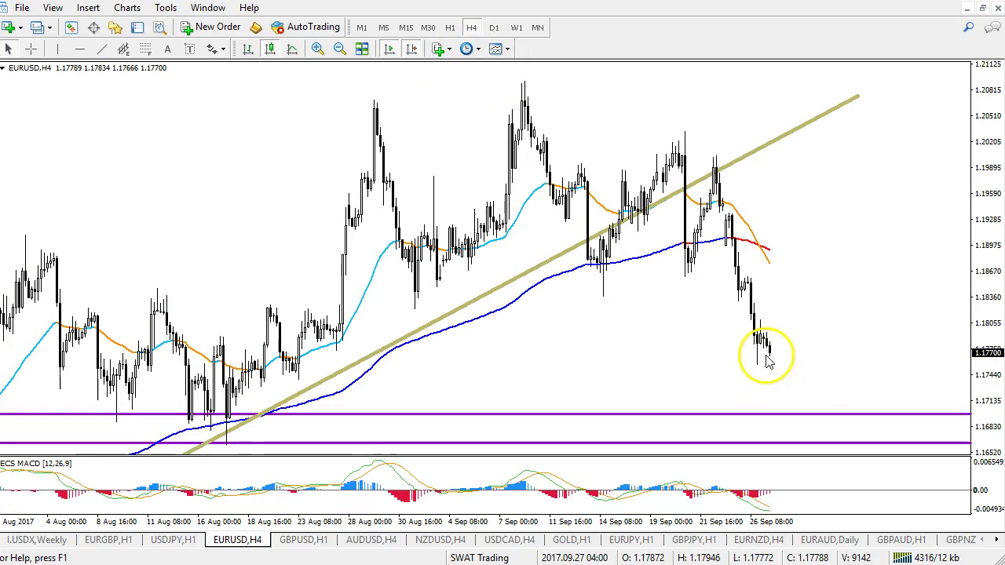
pyautogui.click(450, 28)
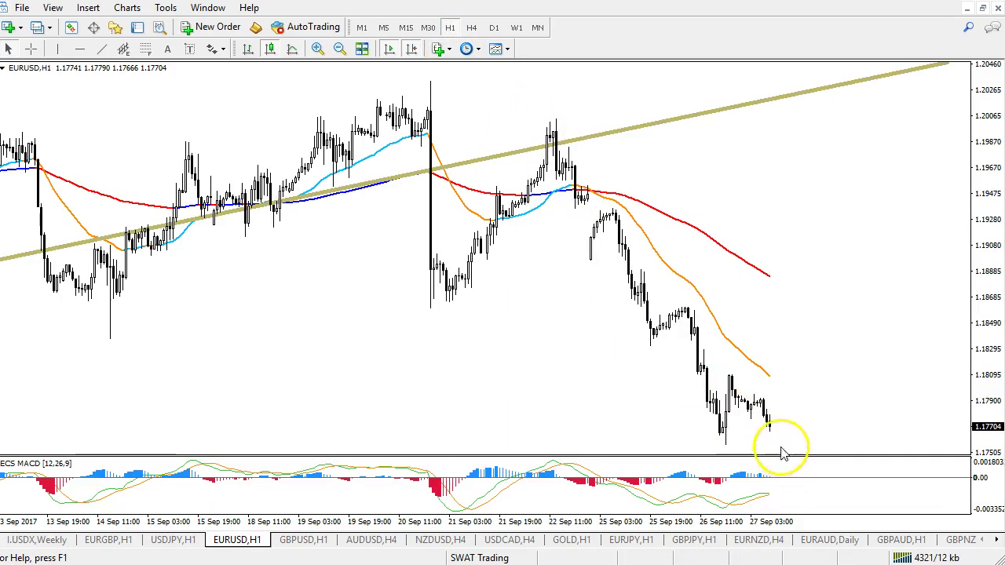
pyautogui.moveTo(987, 280); pyautogui.dragTo(986, 322)
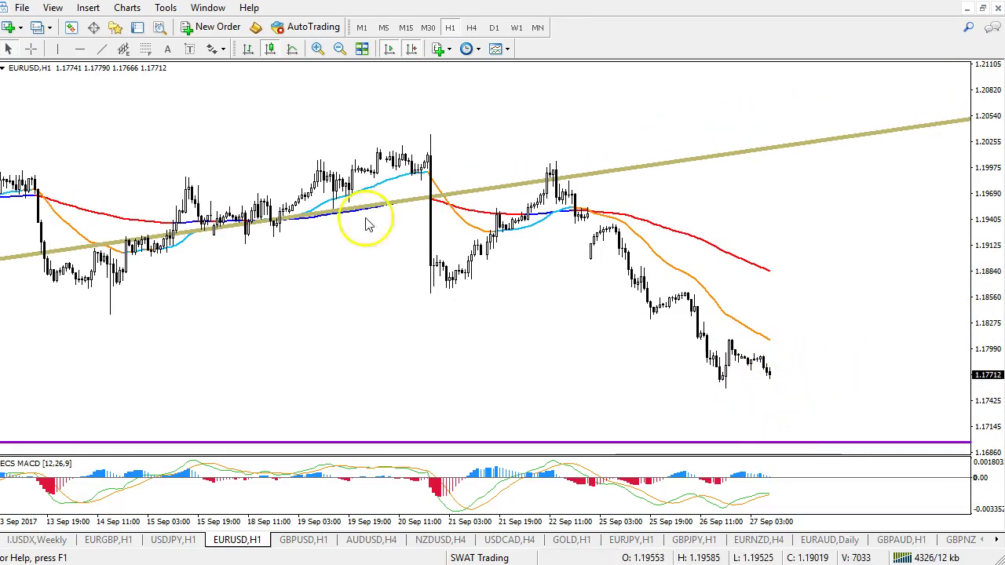
pyautogui.click(79, 49)
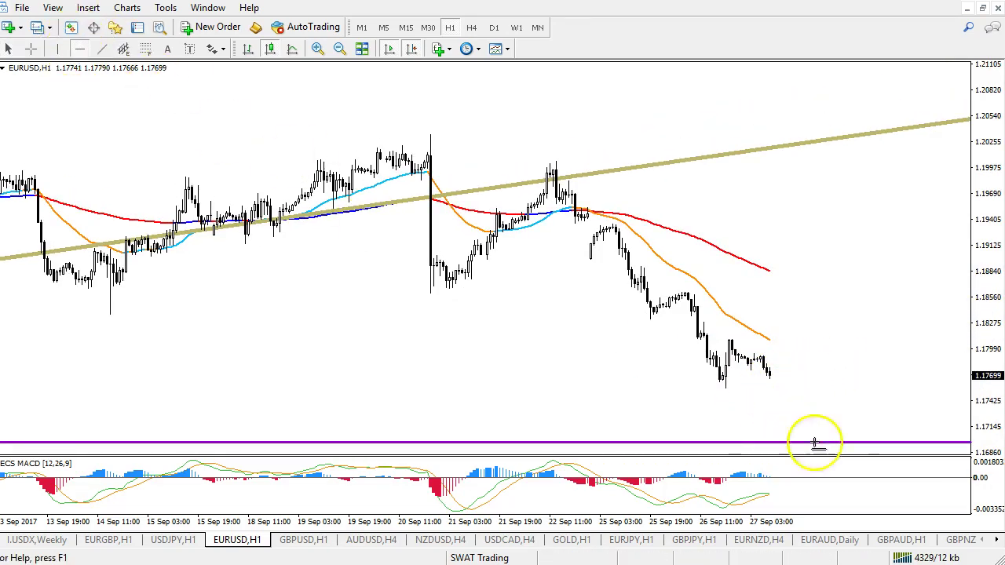
pyautogui.click(733, 388)
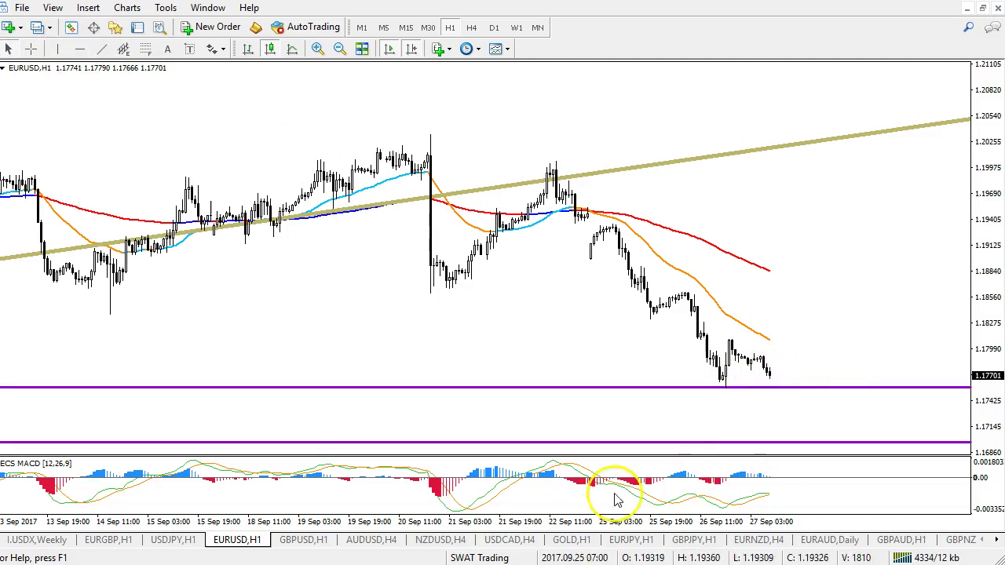
# Switch EURUSD to the H4 timeframe and delete the rising trend line, keeping the horizontal support lines
pyautogui.click(36, 50)
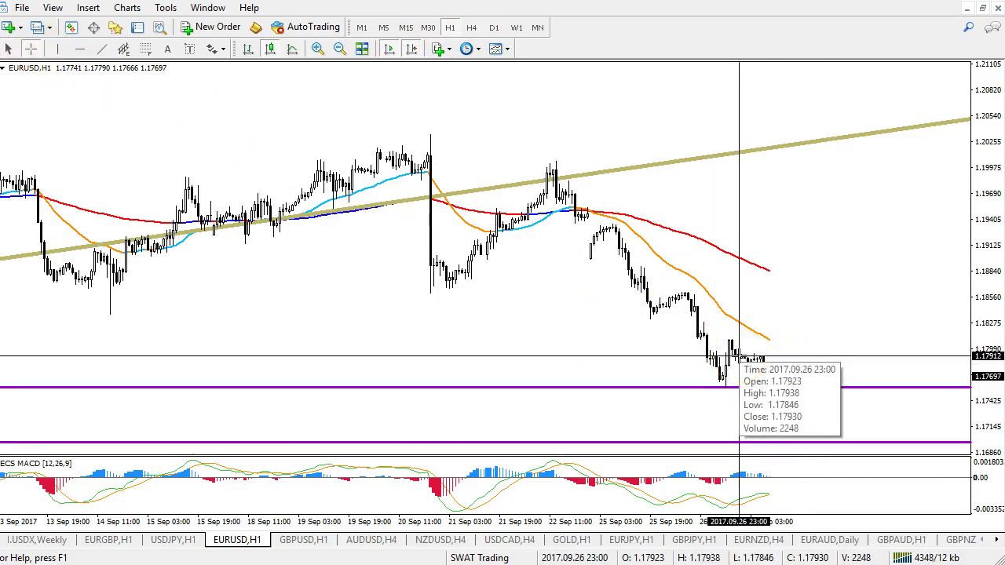
pyautogui.click(776, 375)
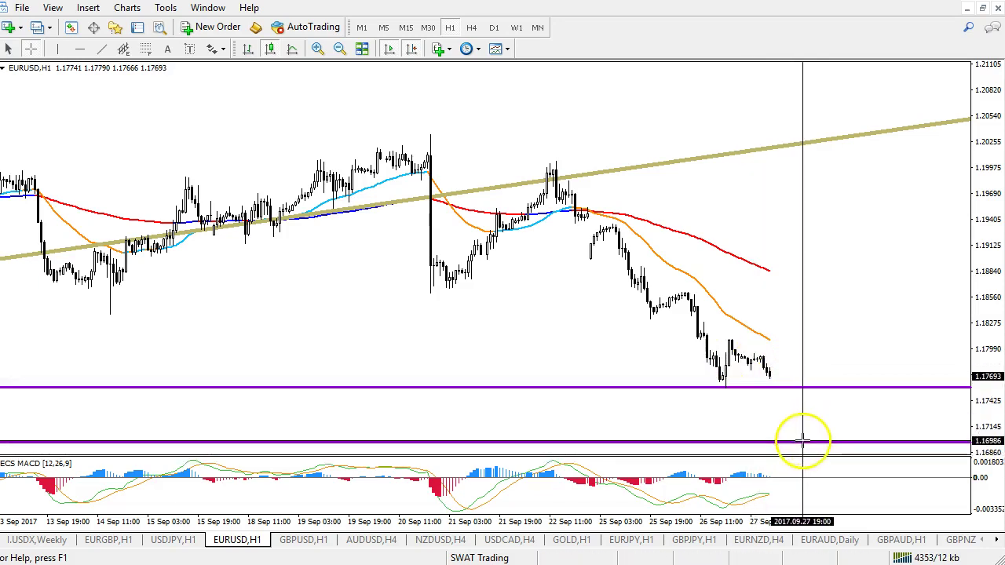
pyautogui.click(474, 27)
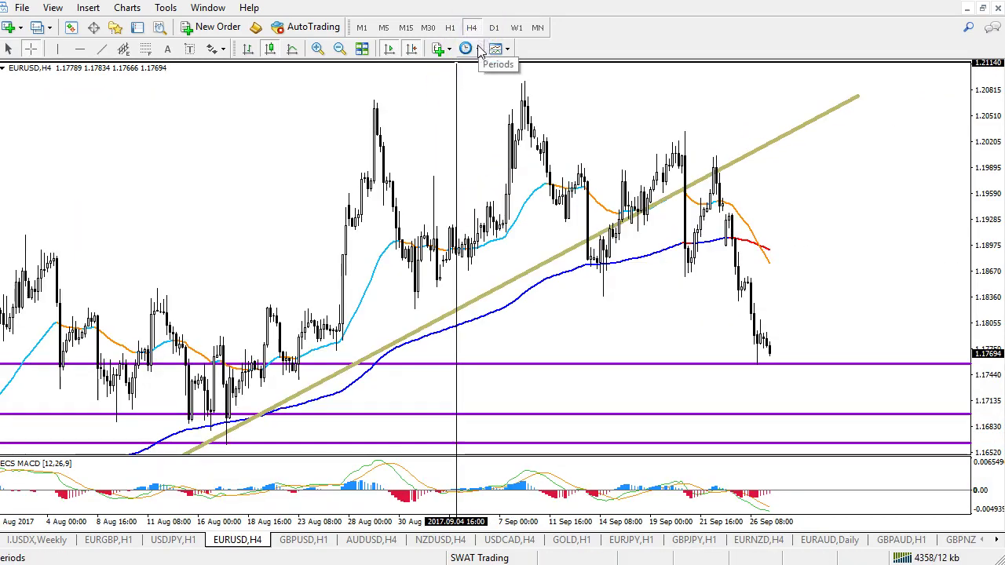
pyautogui.rightClick(798, 129)
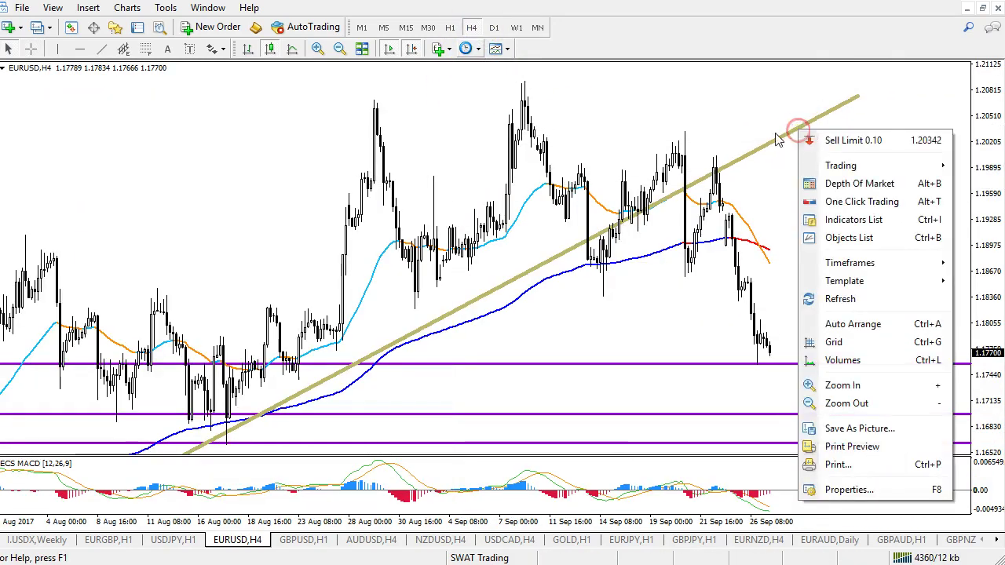
pyautogui.click(769, 146)
pyautogui.rightClick(771, 143)
pyautogui.click(810, 197)
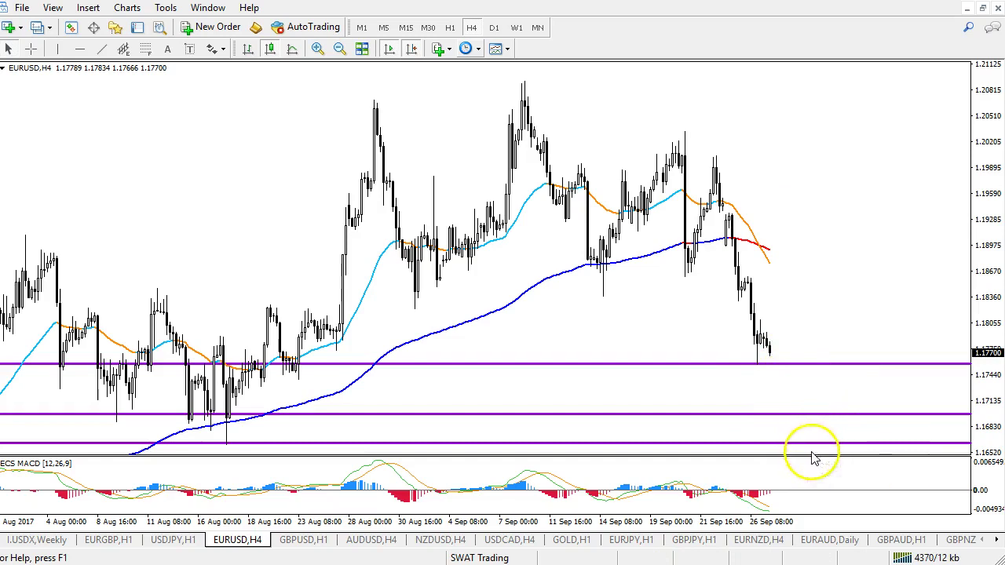
# Circle the lower support zone with a green freehand mark, sketch near the late-August peak, and clear the annotations
pyautogui.moveTo(817, 428); pyautogui.dragTo(819, 418)
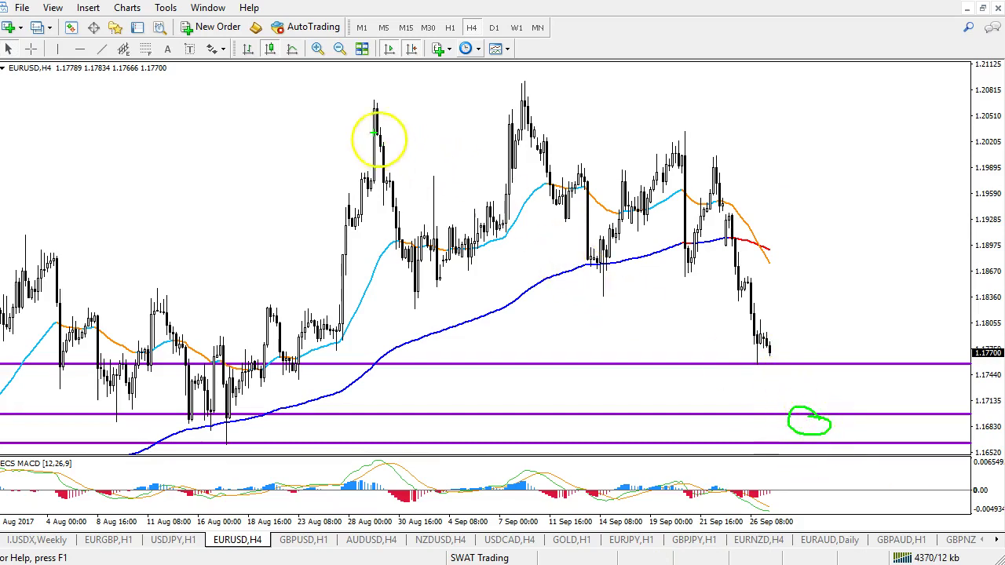
pyautogui.moveTo(376, 135)
pyautogui.mouseDown()
pyautogui.moveTo(864, 265)
pyautogui.moveTo(325, 153)
pyautogui.mouseUp()
pyautogui.press('Escape')
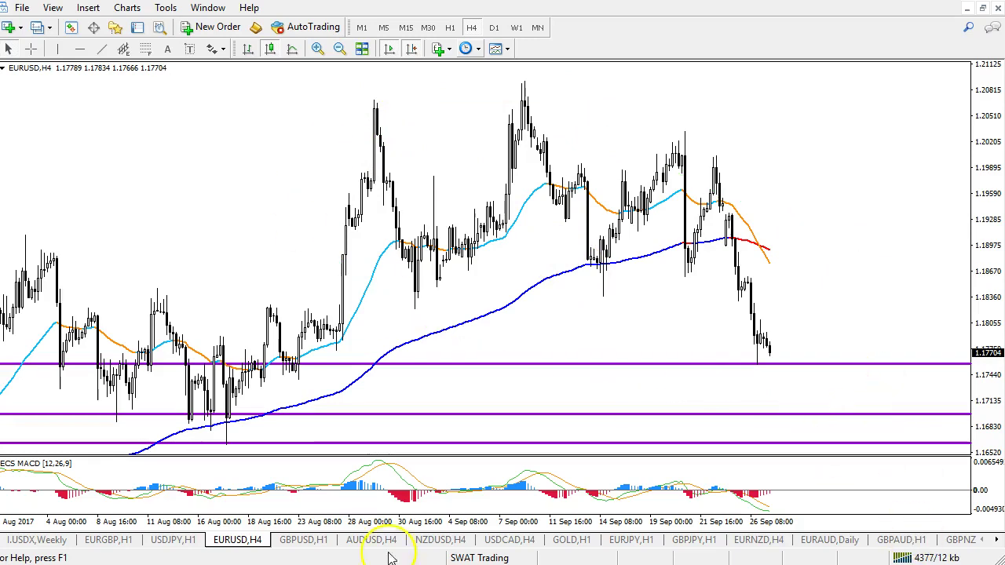
# Open the GBPUSD chart and set it to the H4 timeframe
pyautogui.click(306, 540)
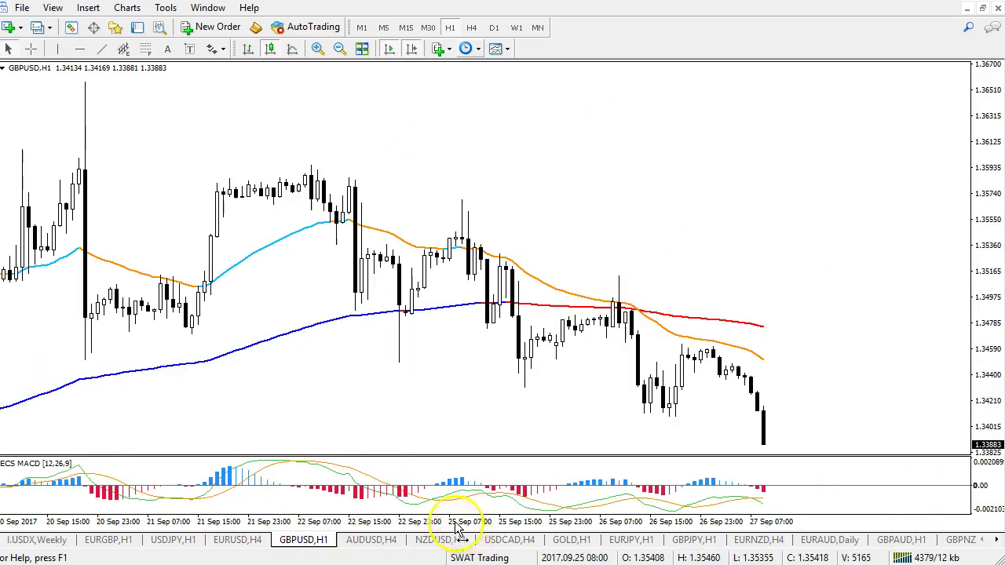
pyautogui.moveTo(455, 521); pyautogui.dragTo(444, 523)
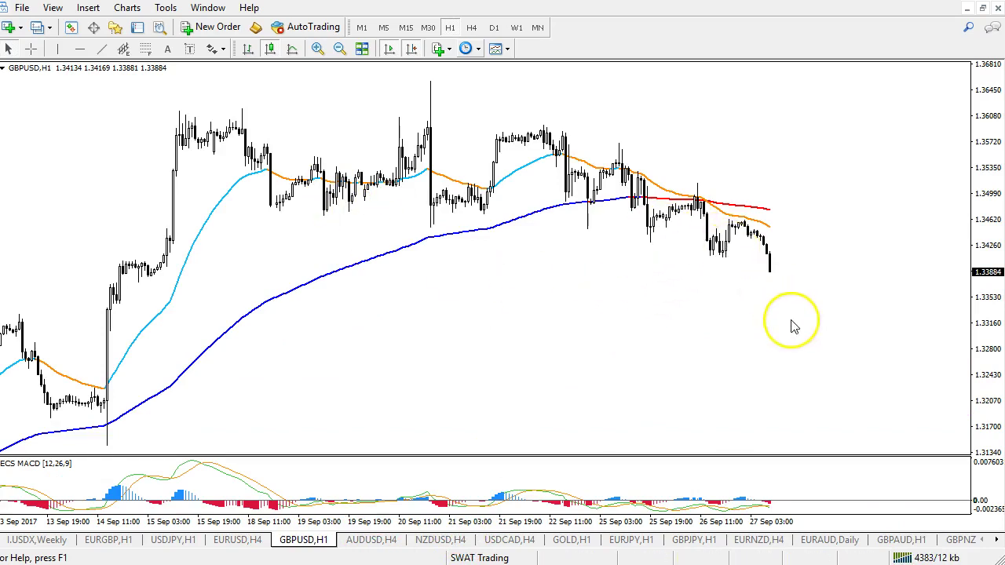
pyautogui.click(471, 28)
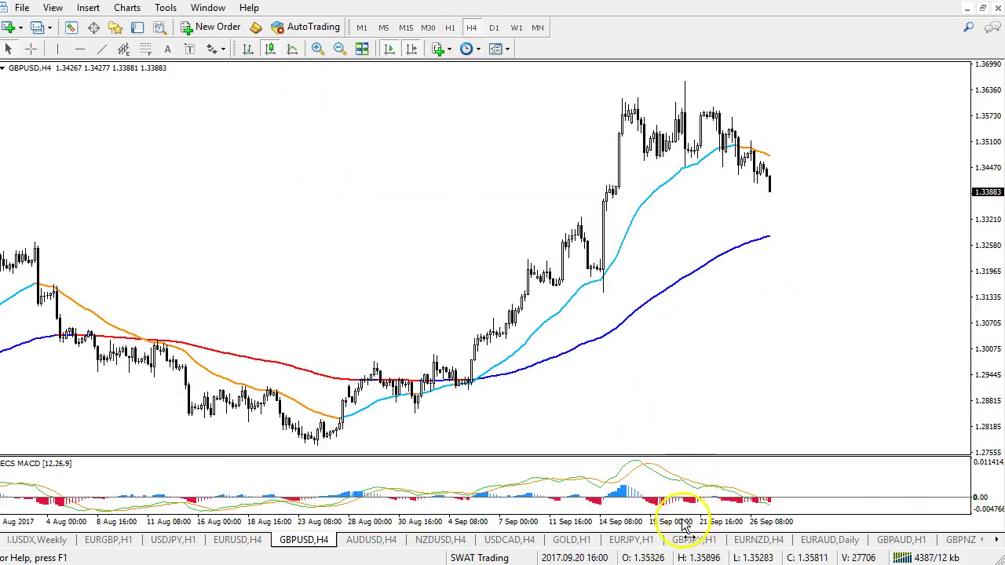
pyautogui.moveTo(684, 526); pyautogui.dragTo(698, 526)
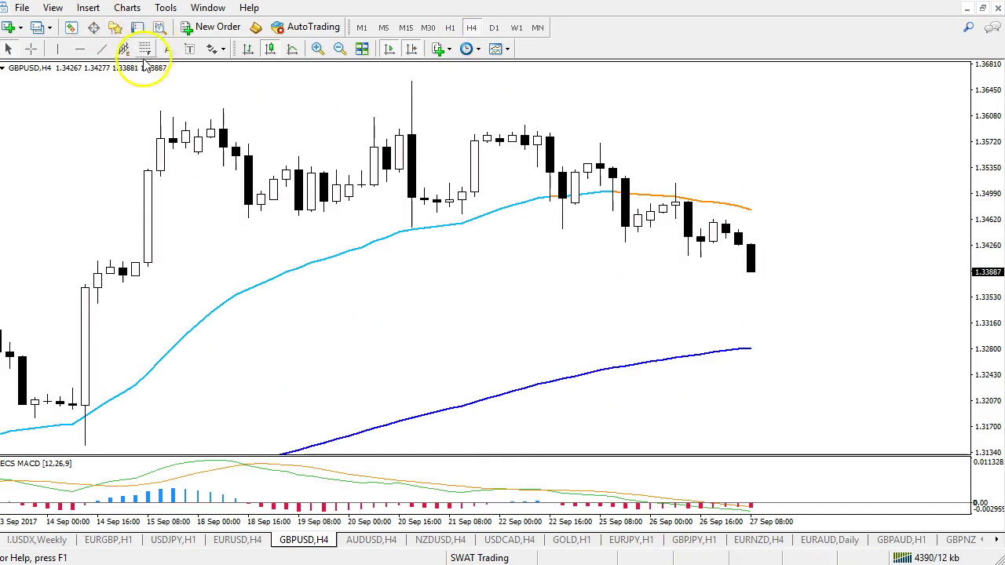
# Draw converging GBPUSD trend lines along the lows from 18 September and the highs from 20 September, and view them on the H1 timeframe
pyautogui.click(101, 49)
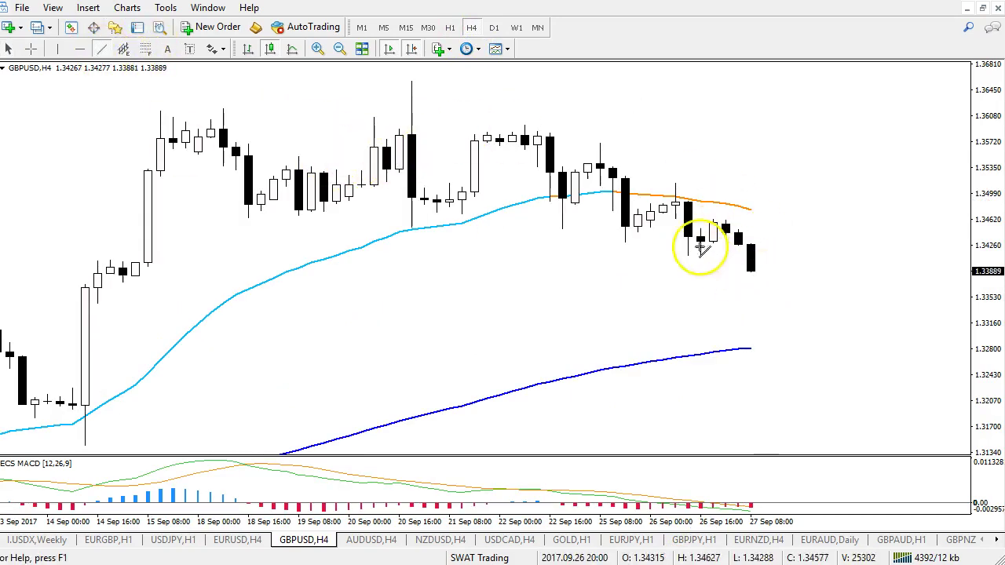
pyautogui.moveTo(248, 213); pyautogui.dragTo(790, 268)
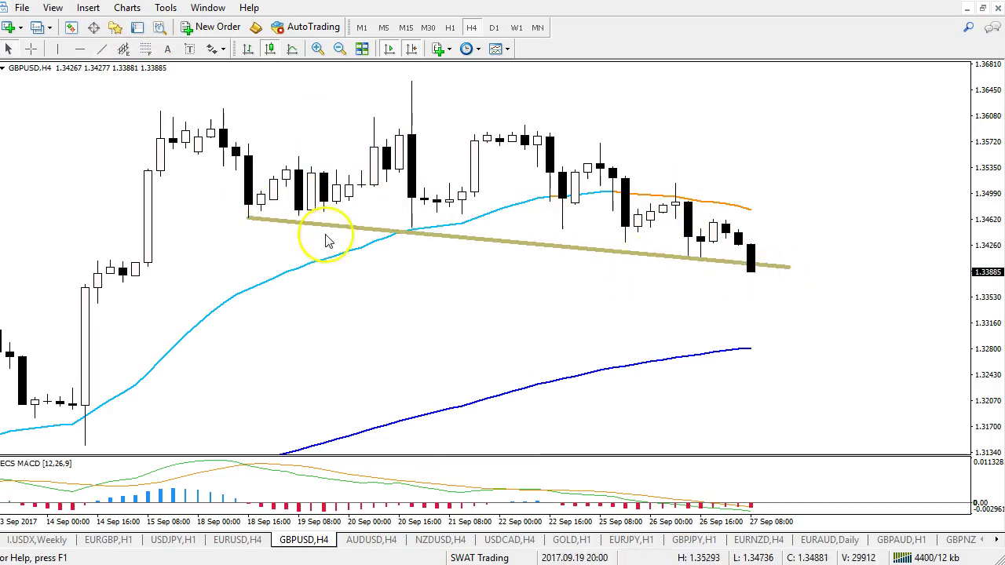
pyautogui.click(101, 49)
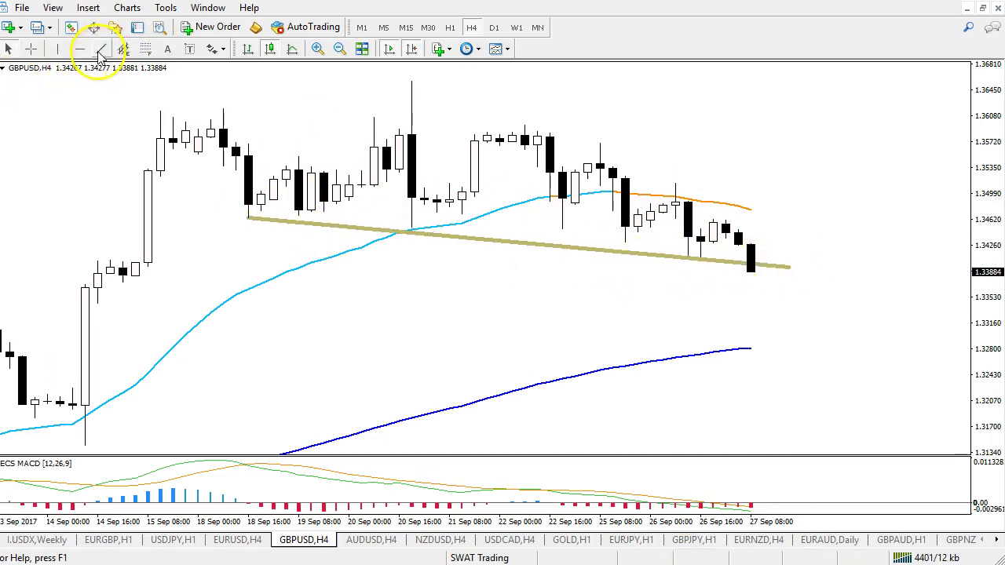
pyautogui.moveTo(411, 83); pyautogui.dragTo(808, 232)
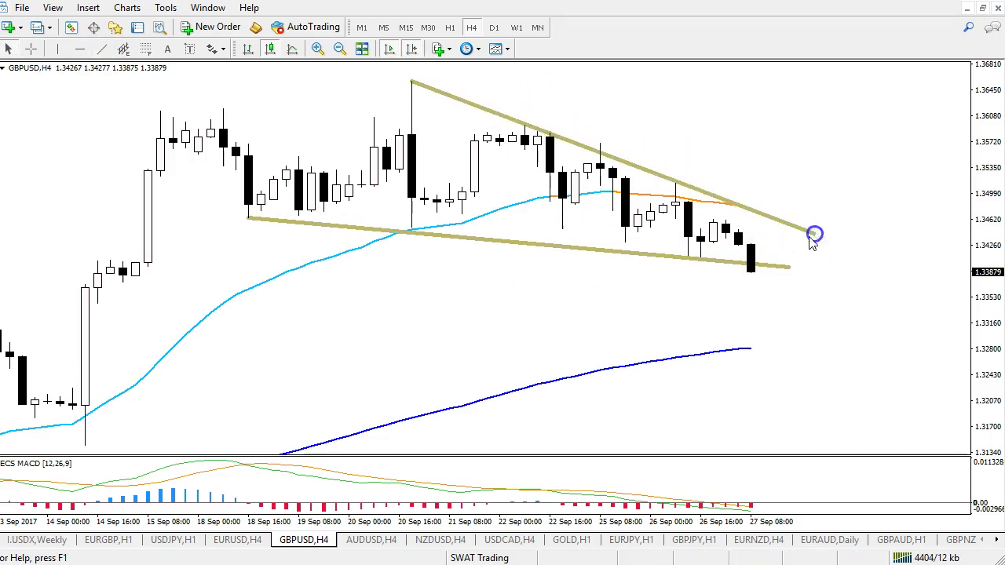
pyautogui.moveTo(698, 522); pyautogui.dragTo(701, 527)
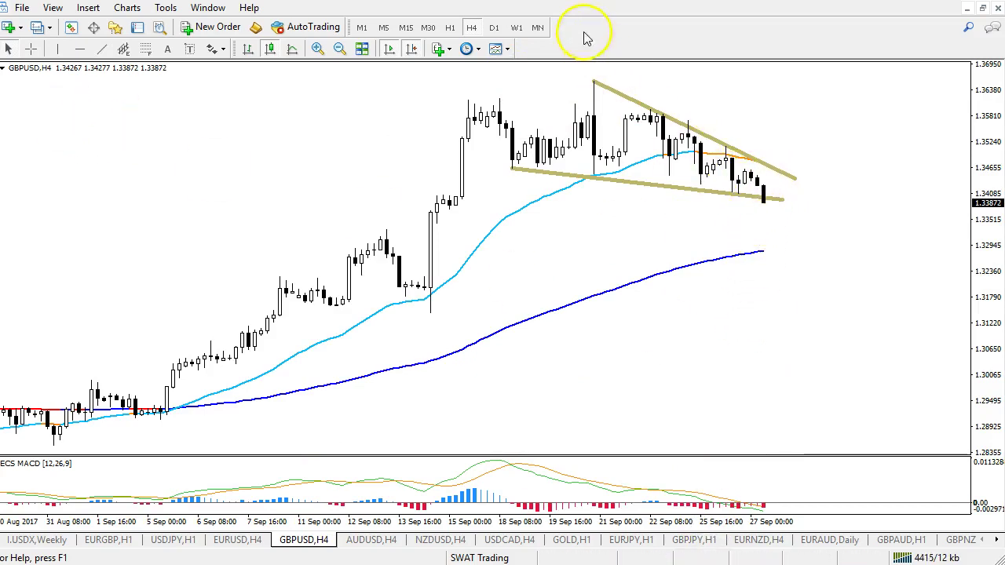
pyautogui.click(450, 27)
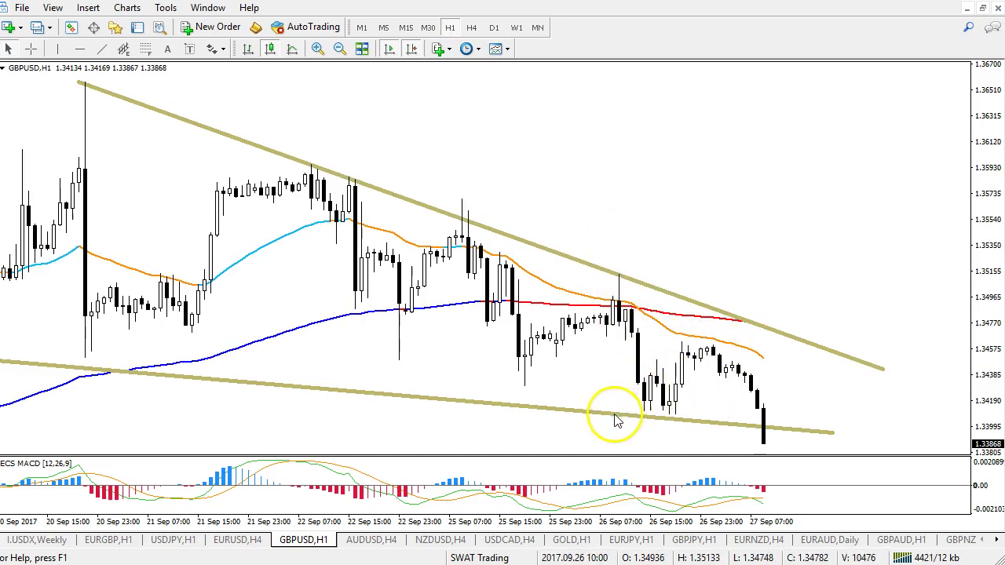
# Open the AUDUSD chart on H1 and draw a Fibonacci retracement from the 0.81021 high to the 0.79067 low
pyautogui.click(375, 541)
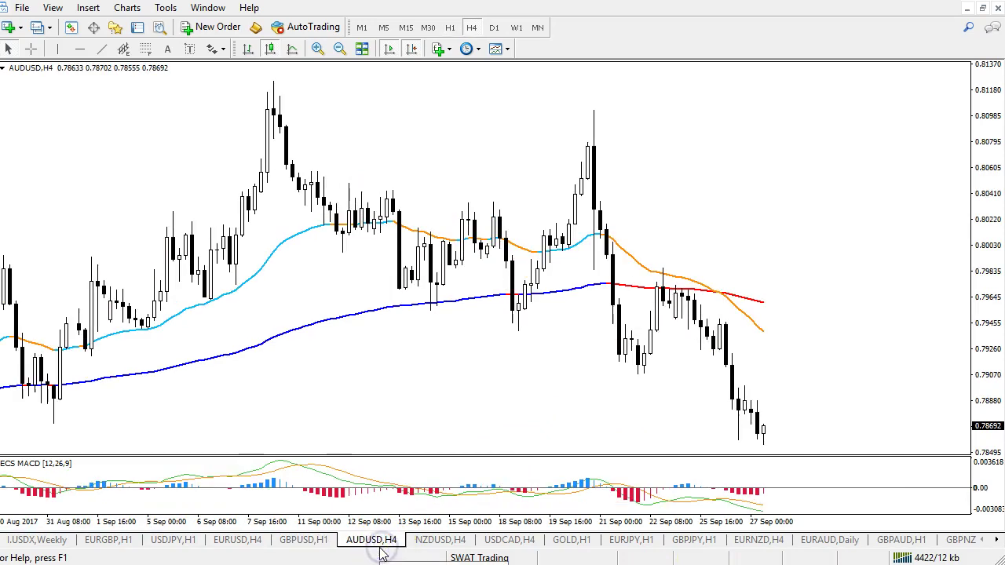
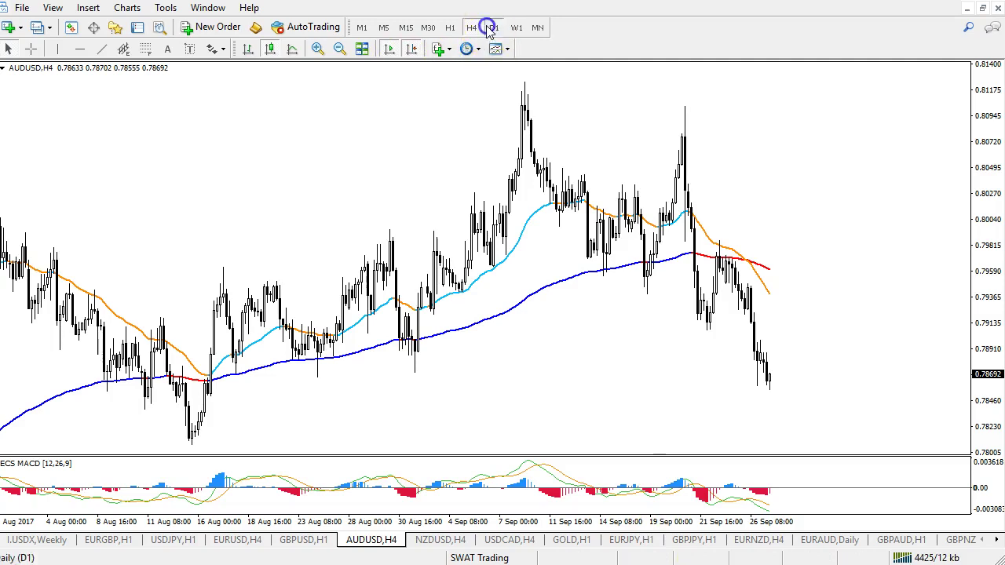
pyautogui.click(471, 28)
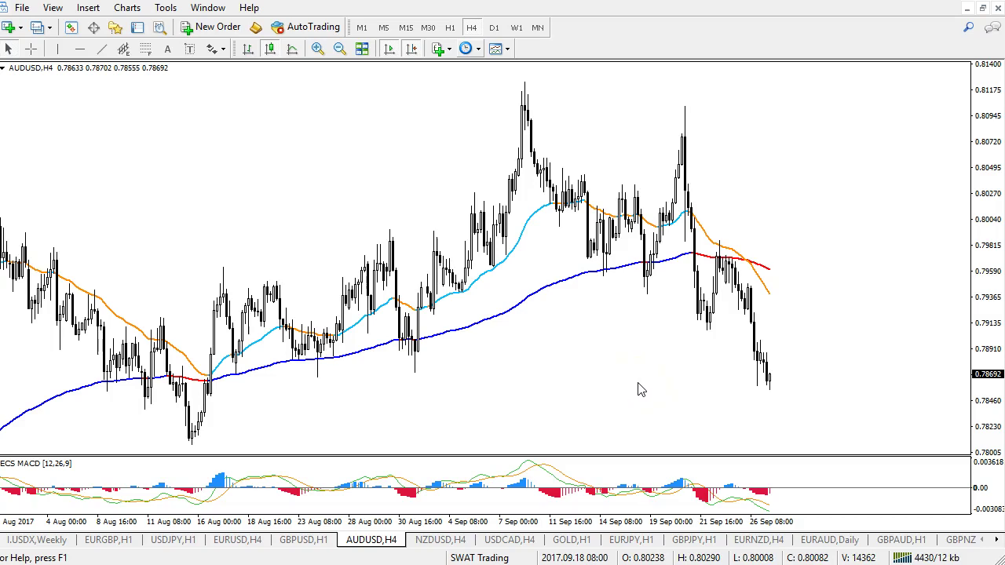
pyautogui.click(452, 28)
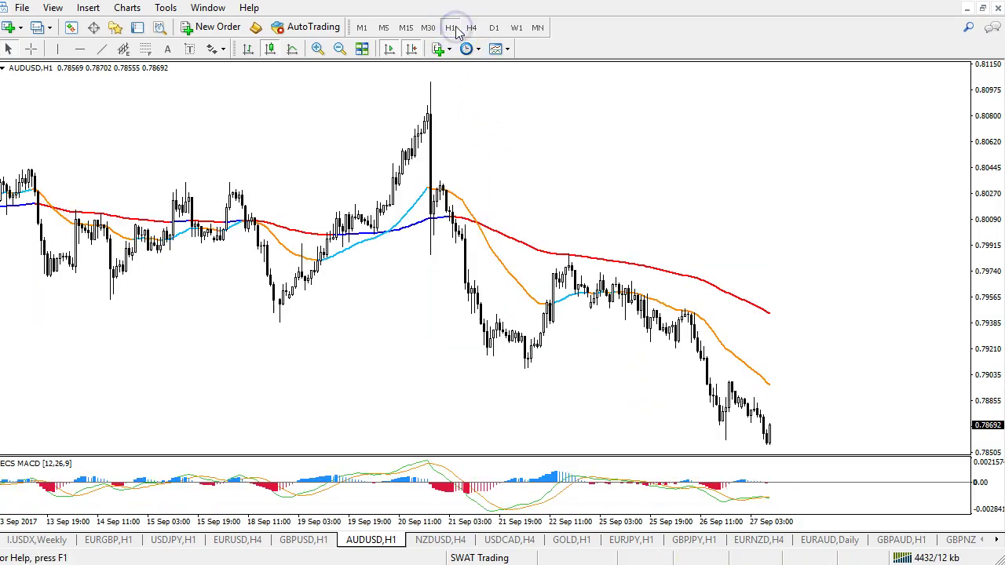
pyautogui.click(145, 49)
pyautogui.moveTo(432, 81); pyautogui.dragTo(534, 371)
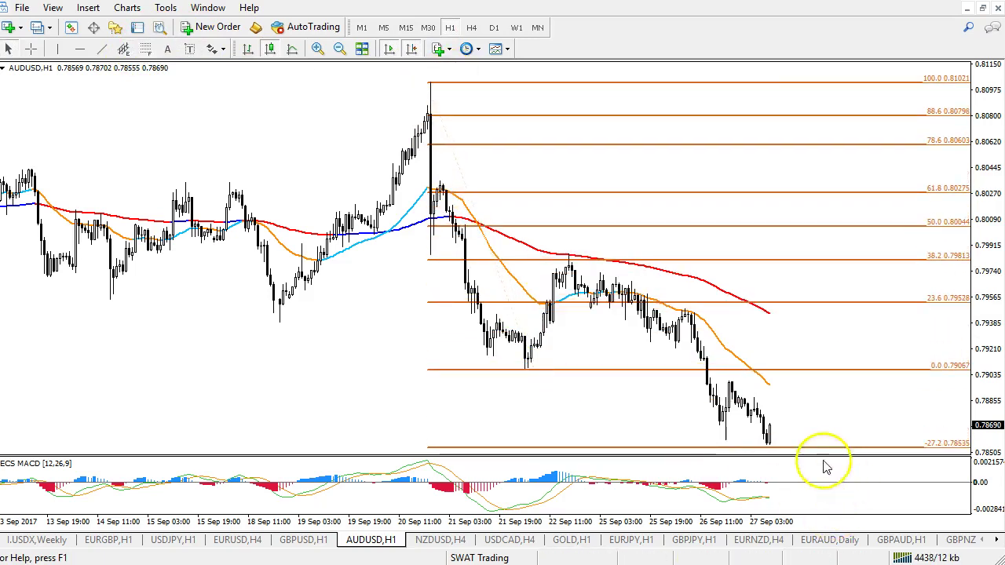
# Mark the -61.8 Fibonacci level in green, sketch a rebound to the 0.0 level and a red decline to -61.8, and clear the marks
pyautogui.moveTo(990, 399)
pyautogui.mouseDown()
pyautogui.moveTo(977, 416)
pyautogui.moveTo(904, 426)
pyautogui.moveTo(992, 415)
pyautogui.moveTo(862, 445)
pyautogui.mouseUp()
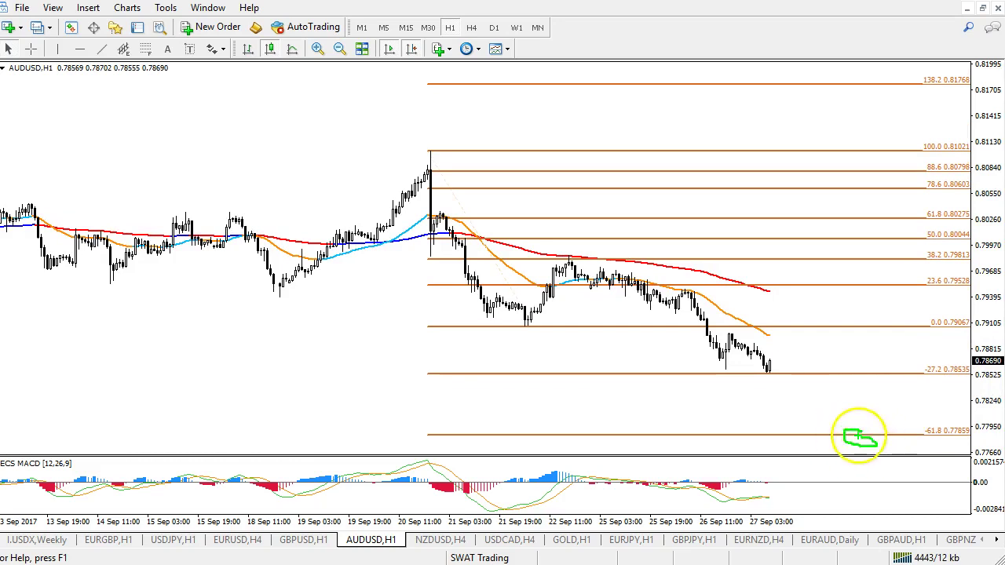
pyautogui.moveTo(772, 362)
pyautogui.mouseDown()
pyautogui.moveTo(790, 325)
pyautogui.moveTo(800, 328)
pyautogui.moveTo(843, 409)
pyautogui.mouseUp()
pyautogui.press('r')
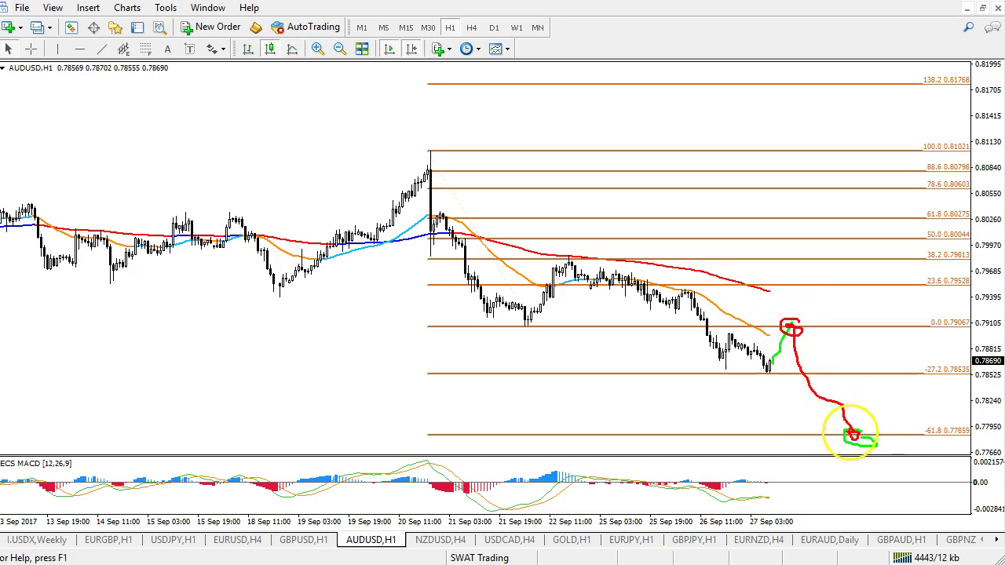
pyautogui.press('Escape')
# Sketch a blue upward path from the current AUDUSD price to above the 0.0 Fibonacci level, and clear it
pyautogui.moveTo(988, 377); pyautogui.dragTo(988, 408)
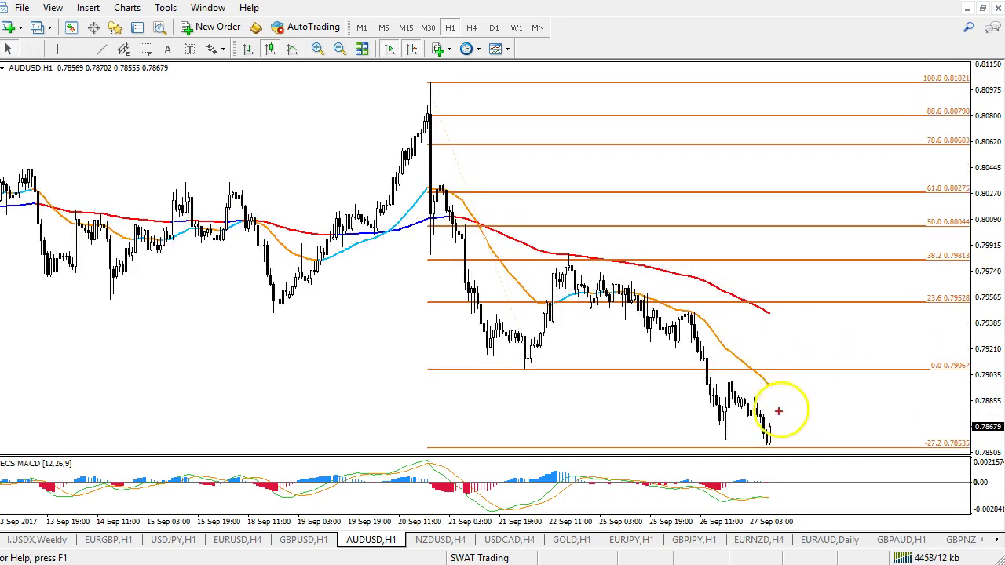
pyautogui.moveTo(775, 416); pyautogui.dragTo(789, 337)
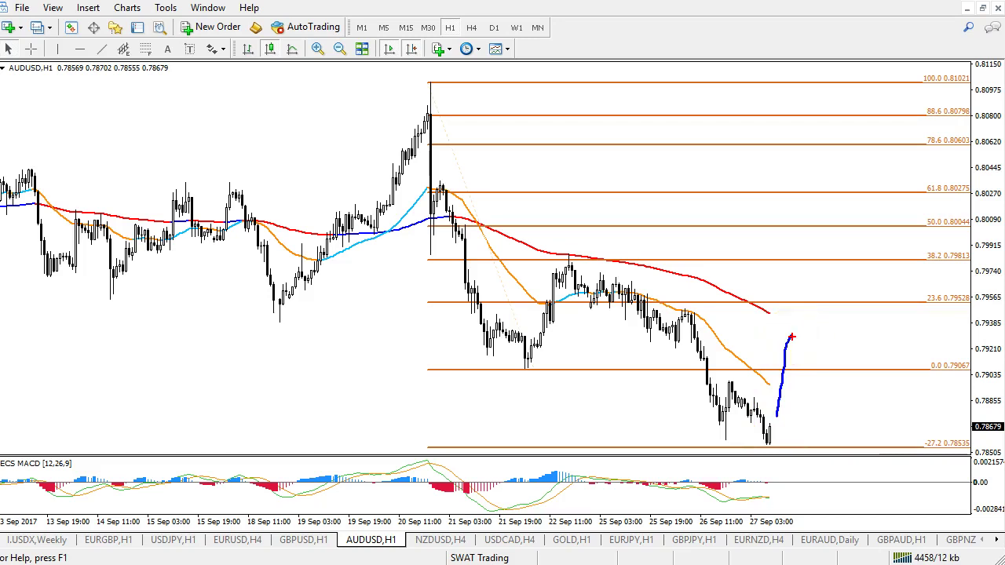
pyautogui.moveTo(753, 369)
pyautogui.mouseDown()
pyautogui.moveTo(706, 420)
pyautogui.moveTo(757, 349)
pyautogui.mouseUp()
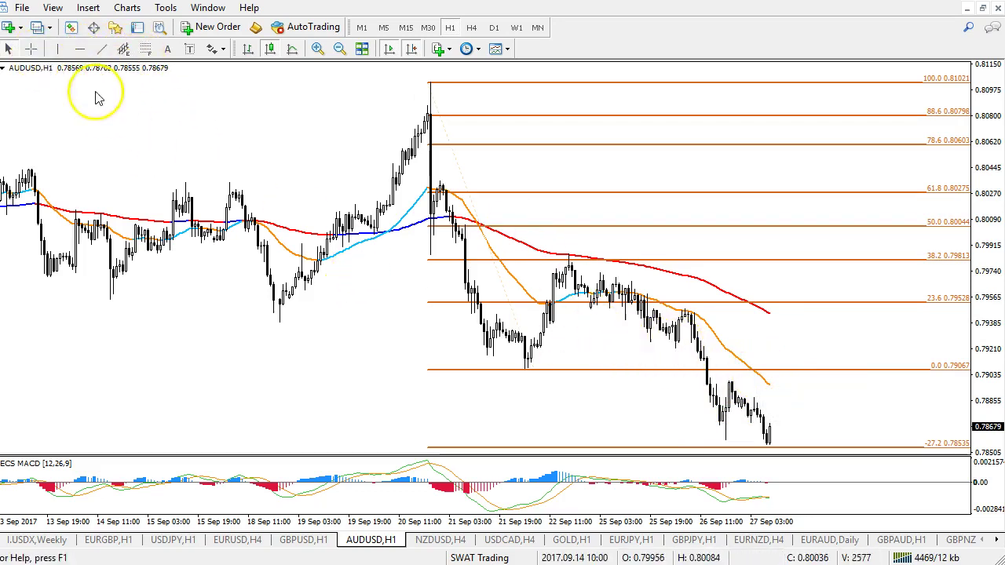
# Place the crosshair at the current price, sketch a blue rally up past the 23.6 Fibonacci level, and clear the sketch
pyautogui.click(31, 48)
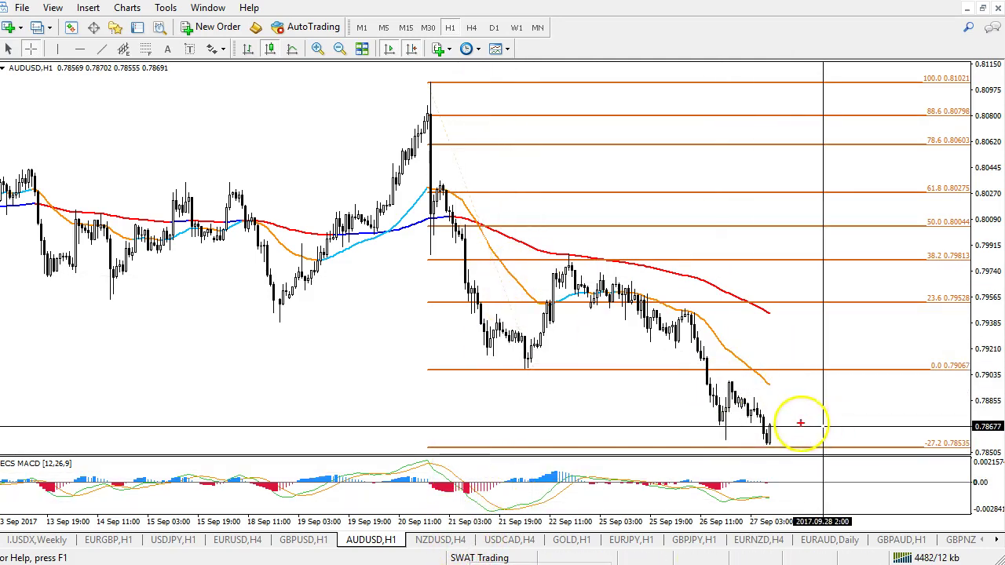
pyautogui.moveTo(765, 432); pyautogui.dragTo(771, 407)
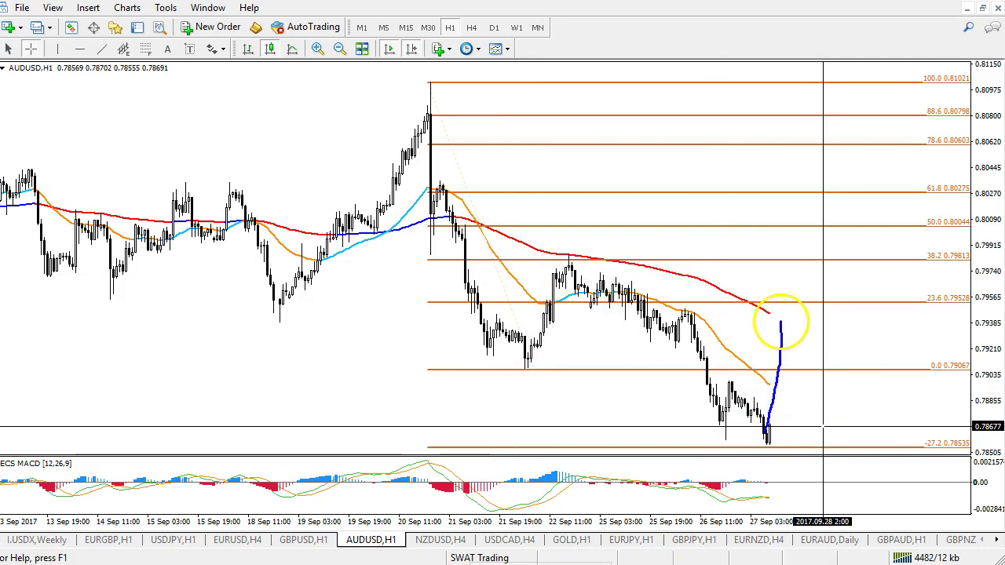
pyautogui.moveTo(781, 322)
pyautogui.mouseDown()
pyautogui.moveTo(821, 342)
pyautogui.moveTo(820, 354)
pyautogui.moveTo(843, 262)
pyautogui.moveTo(860, 275)
pyautogui.mouseUp()
pyautogui.moveTo(809, 449); pyautogui.dragTo(816, 443)
pyautogui.press('Escape')
# Review AUDUSD on the H4 timeframe and switch the chart to the daily timeframe
pyautogui.click(474, 29)
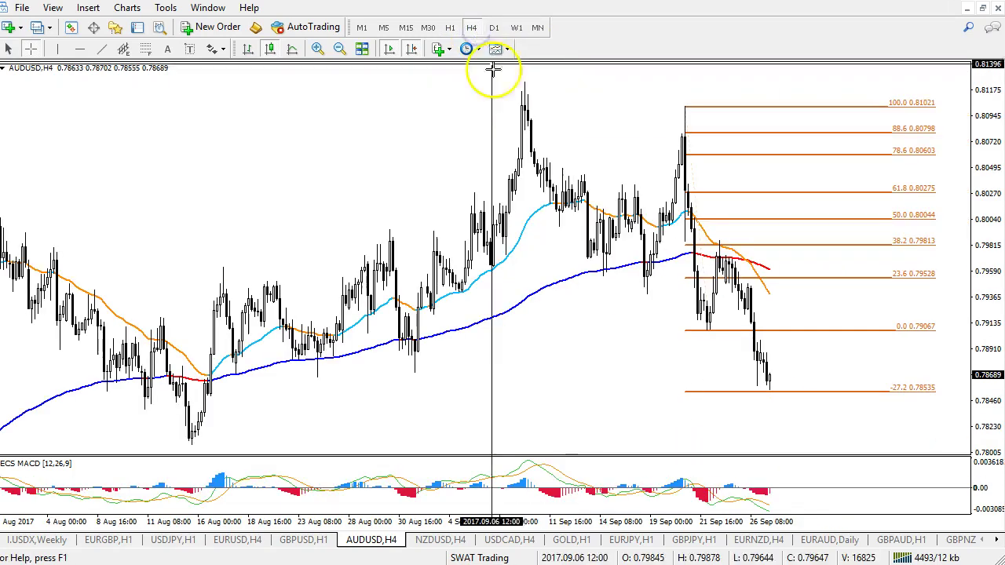
pyautogui.click(494, 29)
pyautogui.click(760, 488)
pyautogui.scroll(2, 752, 513)
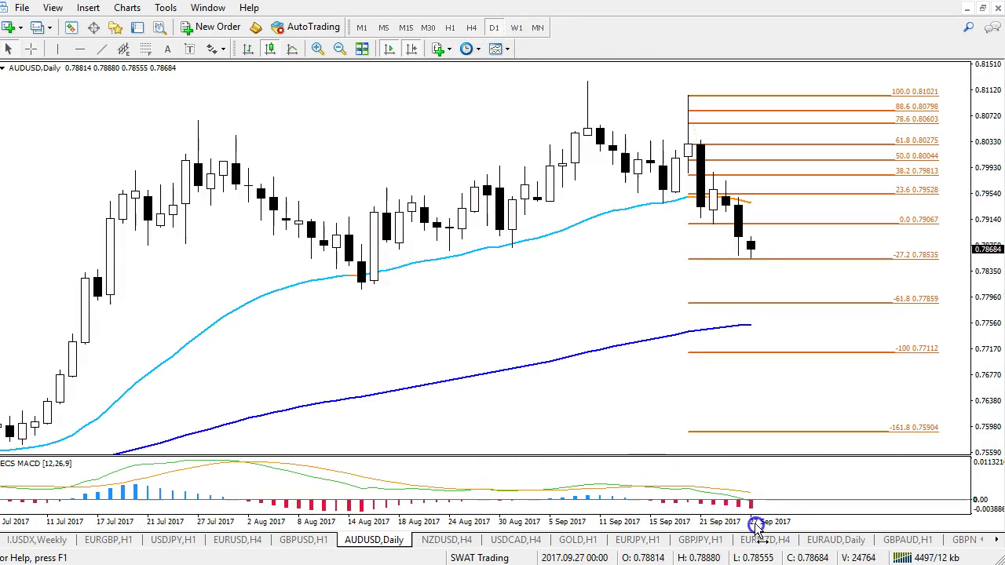
# Sketch the decline from the September peak, a horizontal support line and an upward path from the current price, and clear the sketches
pyautogui.moveTo(596, 90); pyautogui.dragTo(751, 248)
pyautogui.moveTo(226, 268); pyautogui.dragTo(877, 271)
pyautogui.moveTo(766, 247); pyautogui.dragTo(833, 161)
pyautogui.press('Escape')
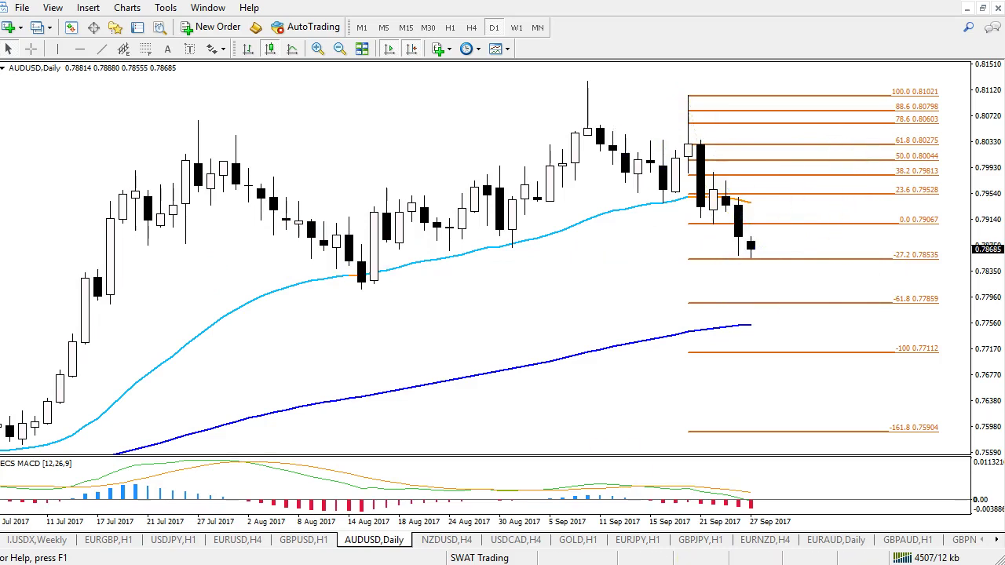
# On the NZDUSD H1 chart, sketch the decline from 22 September and the triangle at its end in red, and clear the marks
pyautogui.click(448, 540)
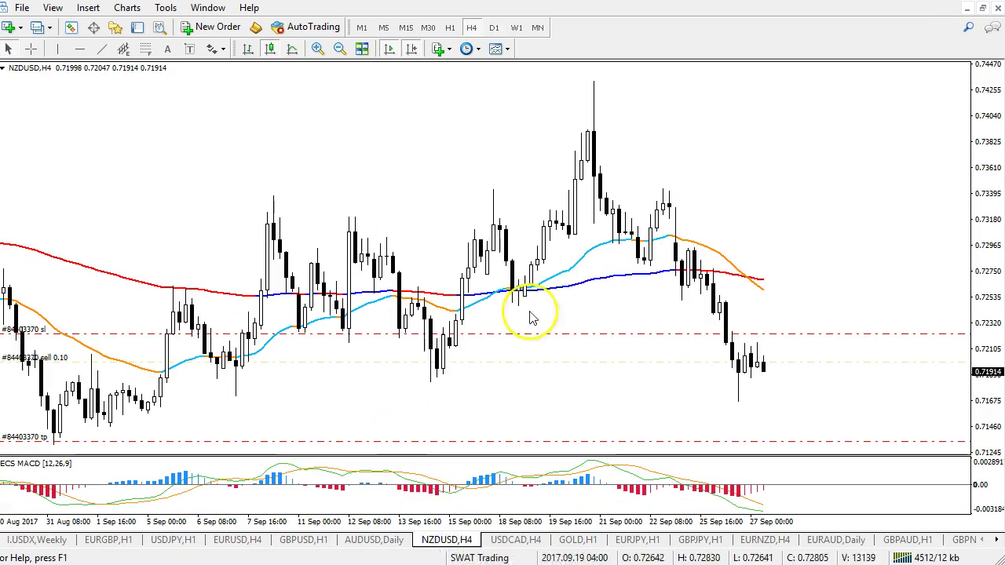
pyautogui.click(449, 30)
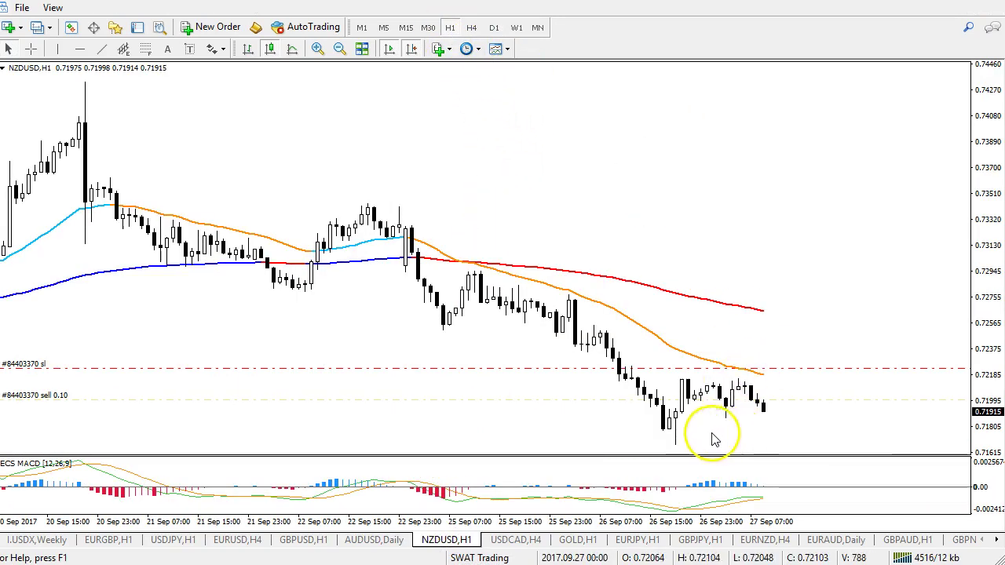
pyautogui.moveTo(398, 212)
pyautogui.mouseDown()
pyautogui.moveTo(548, 315)
pyautogui.moveTo(663, 426)
pyautogui.mouseUp()
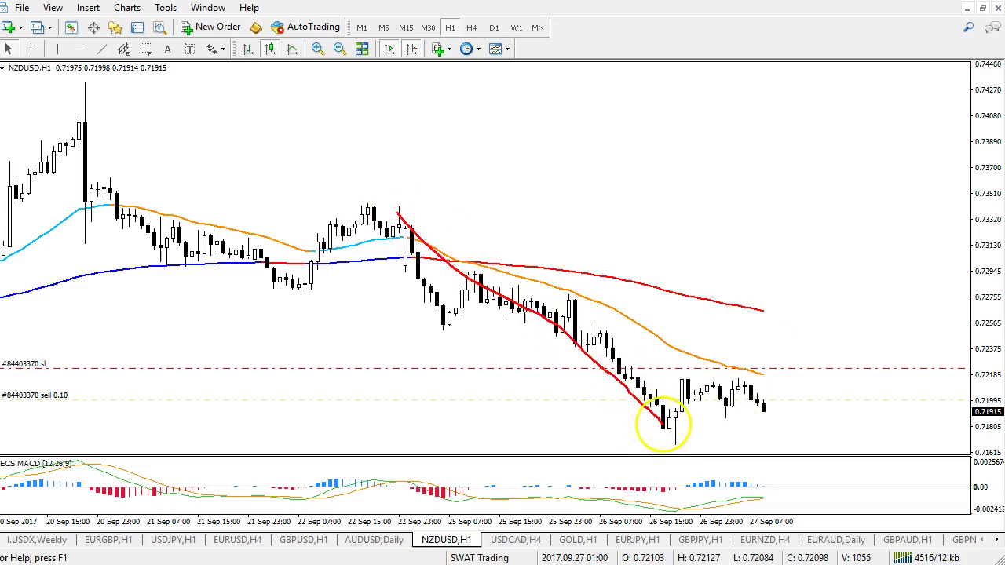
pyautogui.moveTo(682, 388)
pyautogui.mouseDown()
pyautogui.moveTo(777, 388)
pyautogui.moveTo(667, 442)
pyautogui.moveTo(777, 388)
pyautogui.mouseUp()
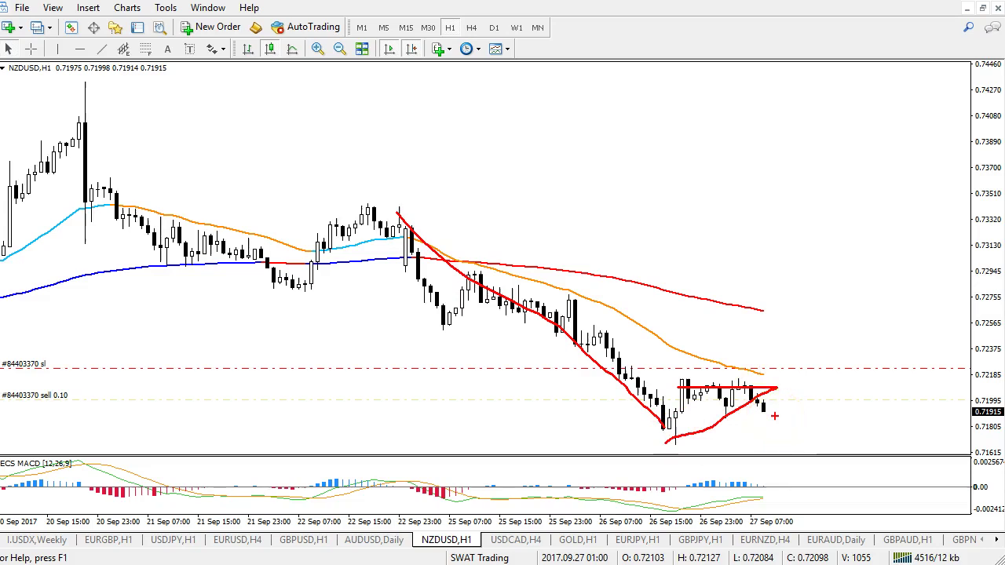
pyautogui.press('Escape')
# Examine the open NZDUSD sell order's take-profit level with the crosshair
pyautogui.moveTo(987, 375); pyautogui.dragTo(991, 427)
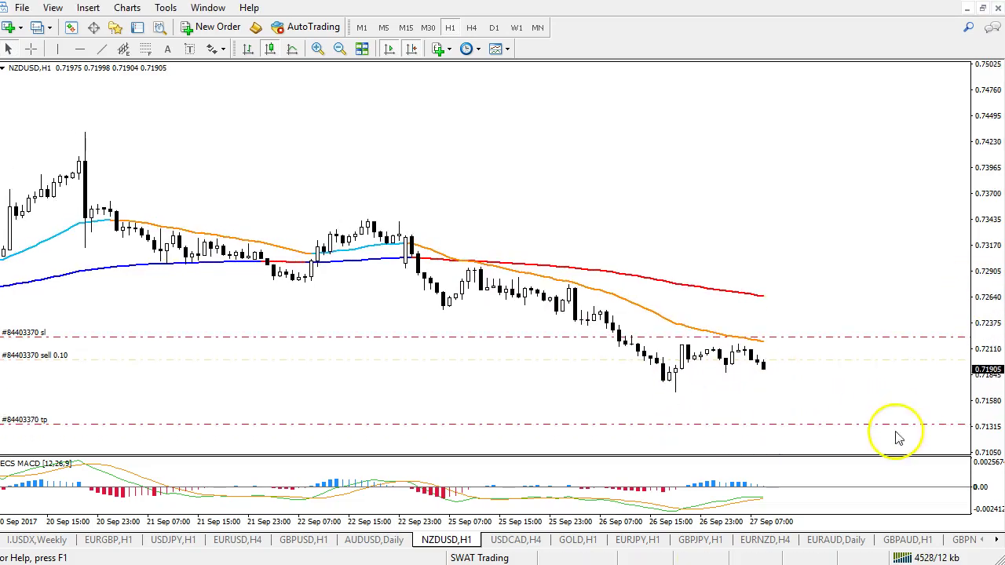
pyautogui.click(31, 49)
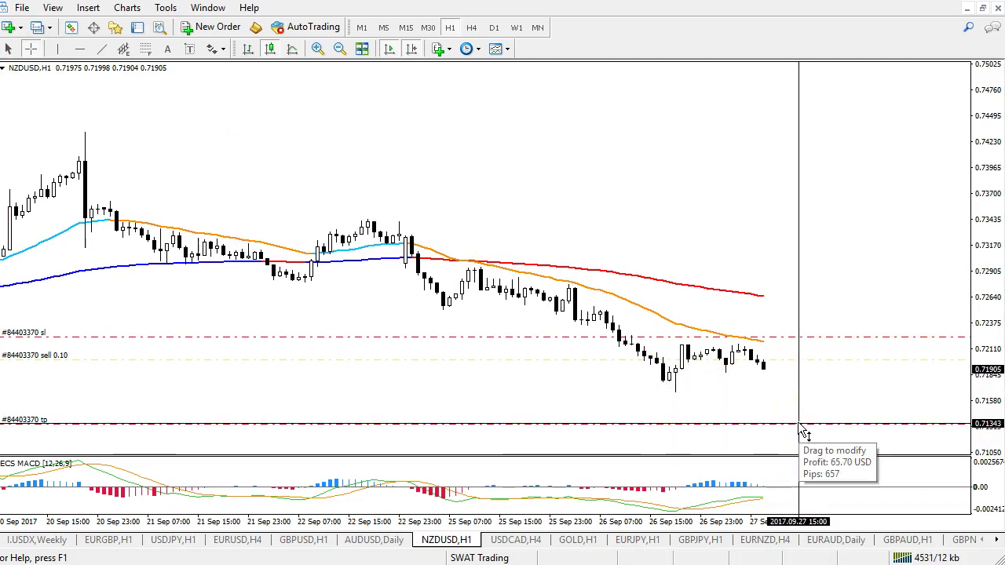
pyautogui.moveTo(987, 392); pyautogui.dragTo(971, 309)
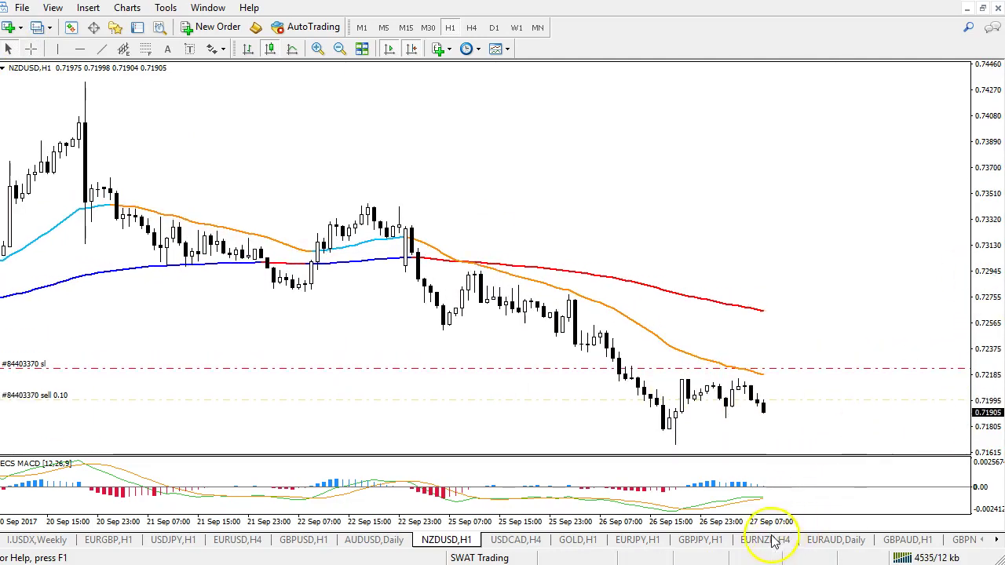
# On NZDUSD H4, sketch a blue rising trend line from the late-August low and a red decline towards the take-profit line, and clear the marks
pyautogui.moveTo(744, 524); pyautogui.dragTo(742, 527)
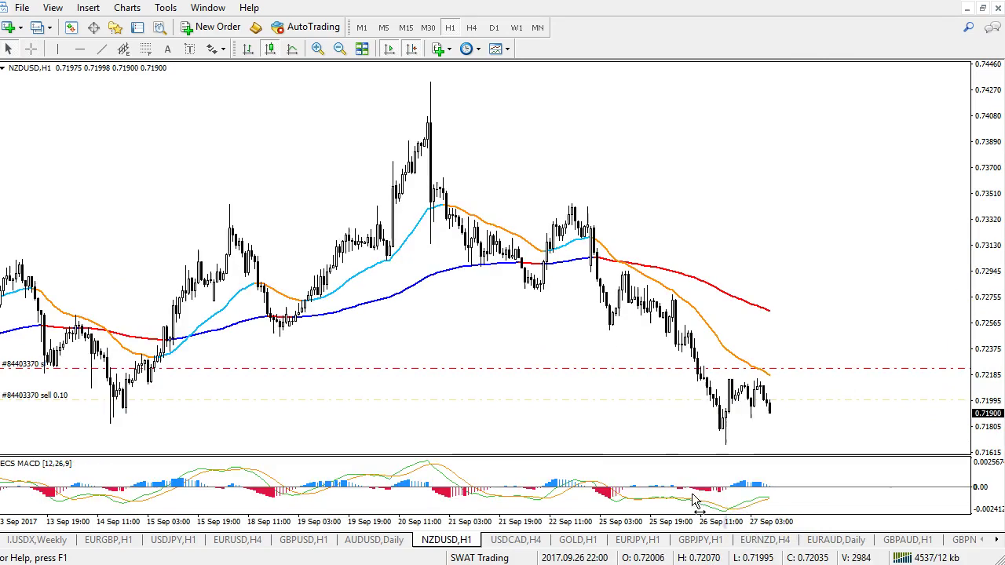
pyautogui.click(471, 27)
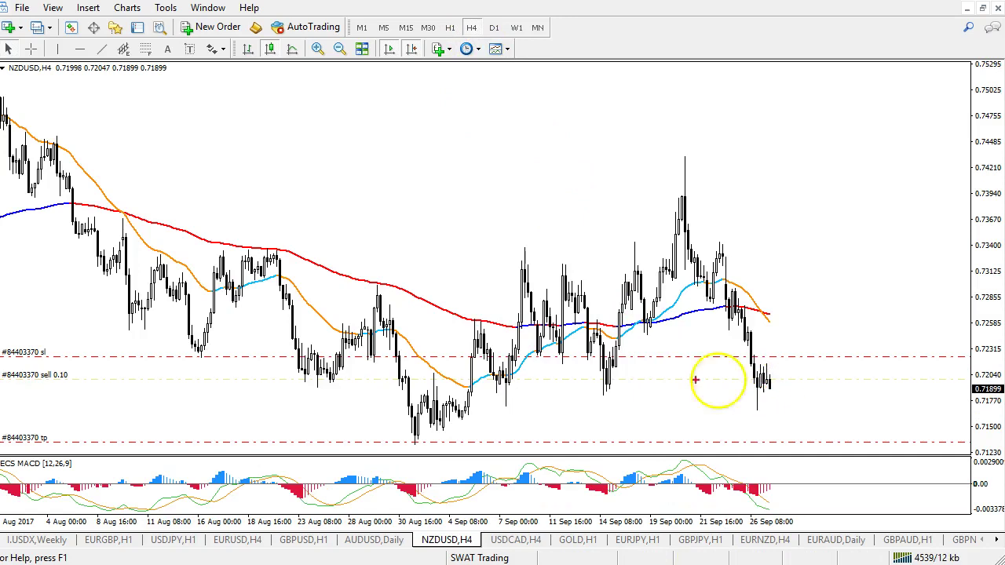
pyautogui.moveTo(419, 446)
pyautogui.mouseDown()
pyautogui.moveTo(721, 358)
pyautogui.moveTo(770, 312)
pyautogui.mouseUp()
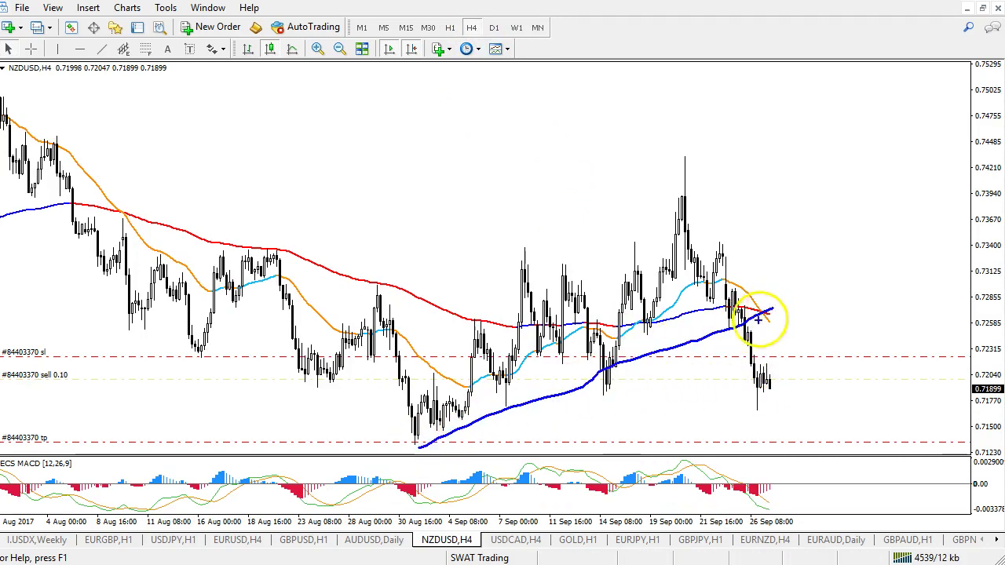
pyautogui.moveTo(771, 386); pyautogui.dragTo(789, 427)
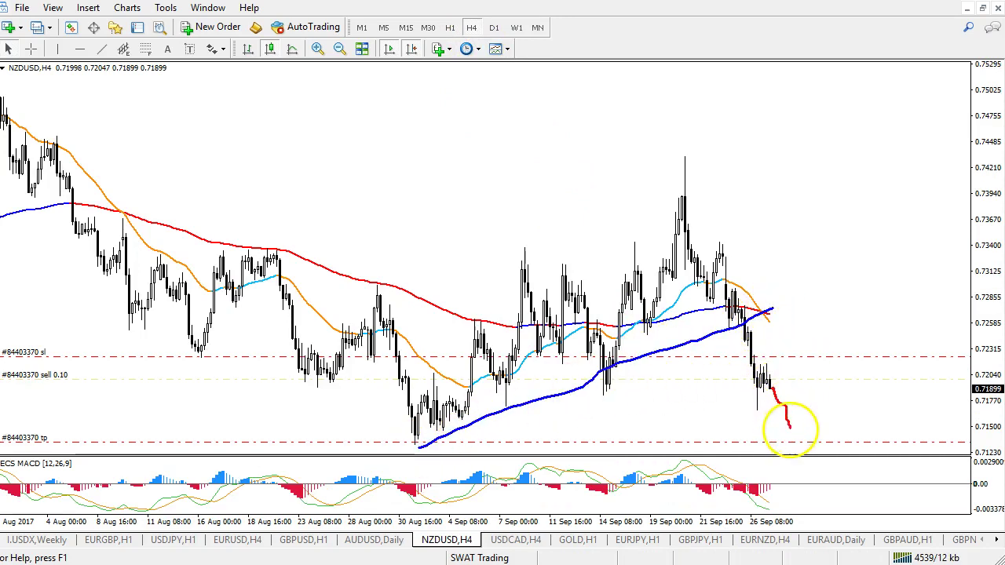
pyautogui.moveTo(408, 435); pyautogui.dragTo(424, 440)
pyautogui.press('Escape')
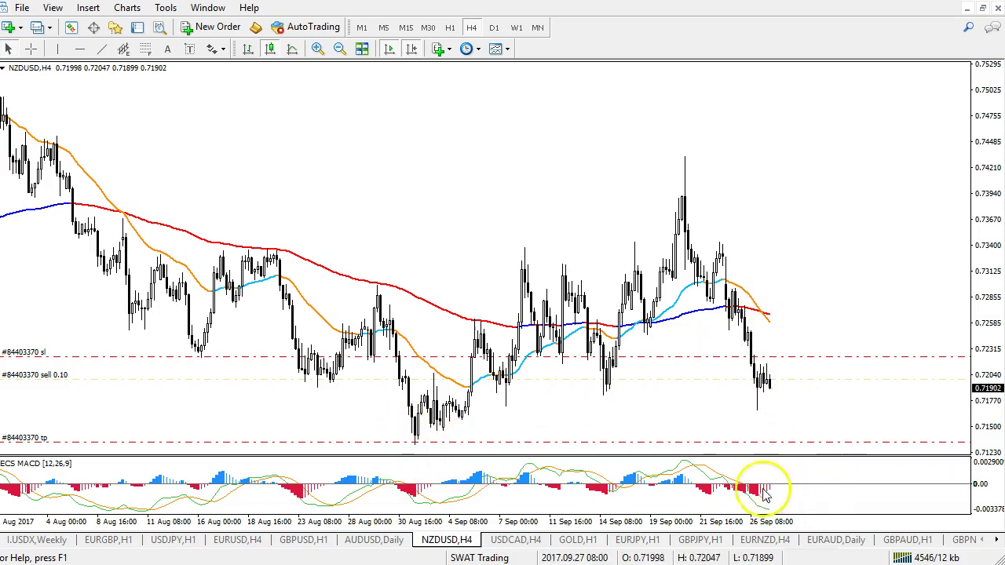
# Return NZDUSD to H1, outline the triangle formed since the 26 September low in blue, and clear the outline
pyautogui.click(448, 28)
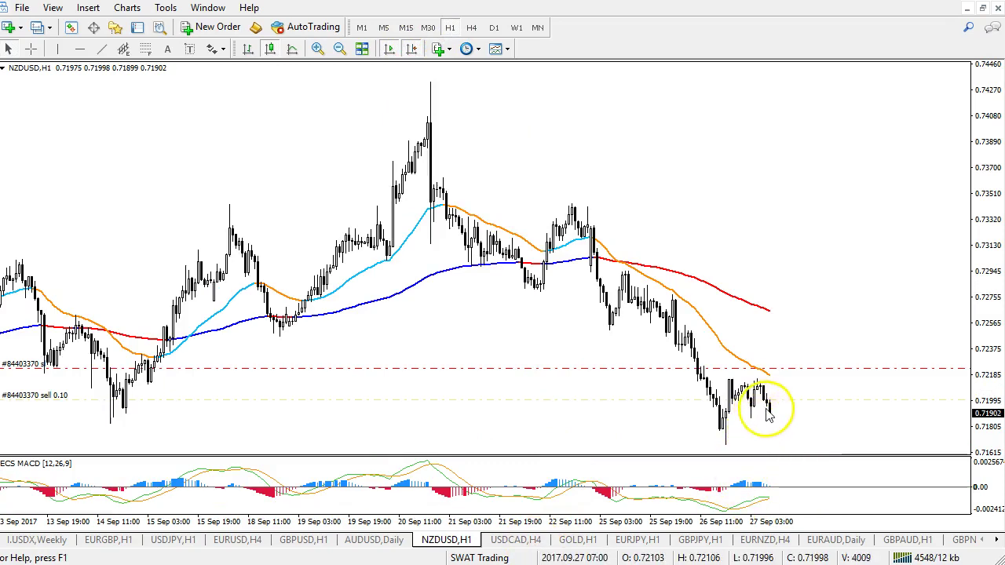
pyautogui.moveTo(752, 524); pyautogui.dragTo(762, 521)
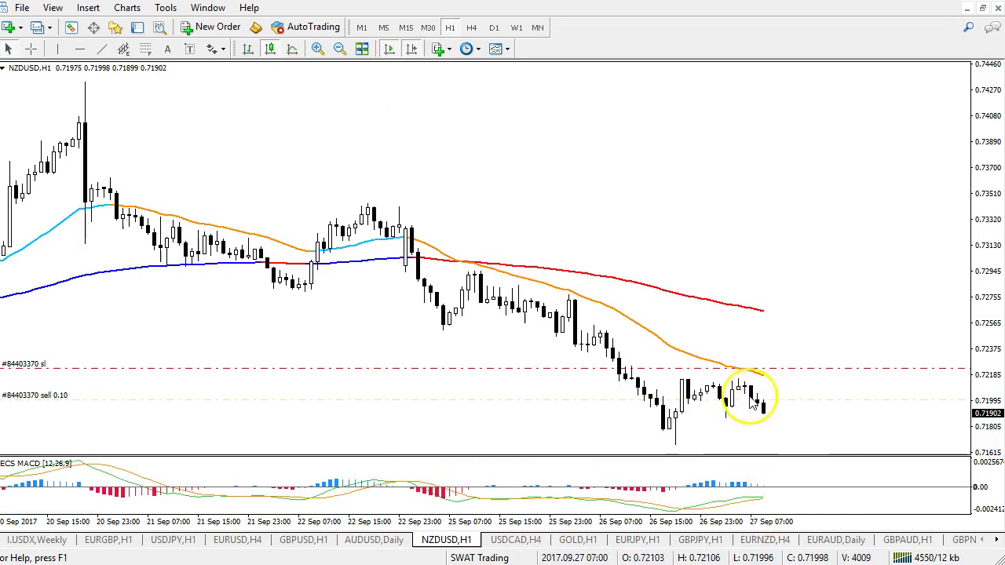
pyautogui.moveTo(696, 390)
pyautogui.mouseDown()
pyautogui.moveTo(718, 382)
pyautogui.moveTo(709, 426)
pyautogui.moveTo(651, 460)
pyautogui.mouseUp()
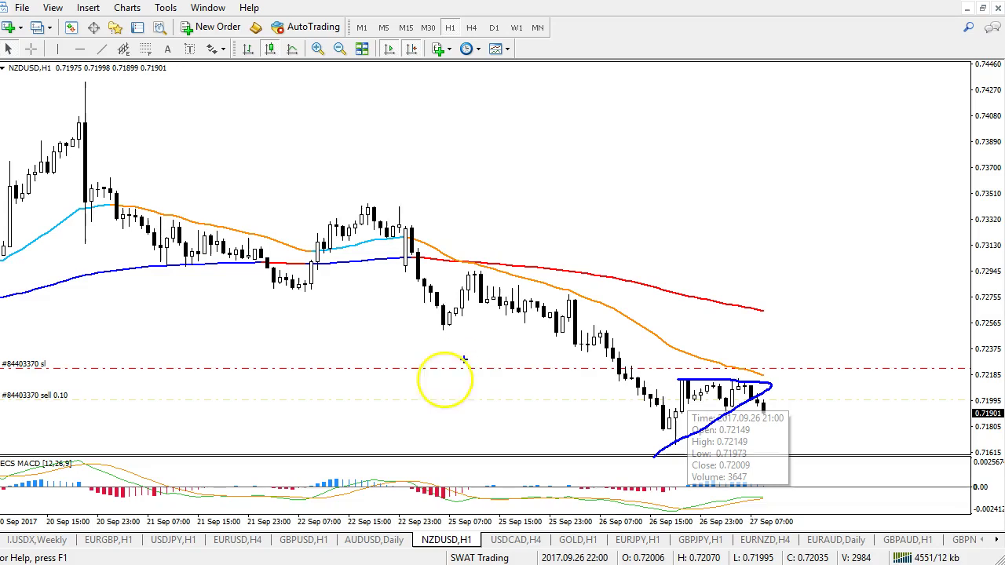
pyautogui.press('Escape')
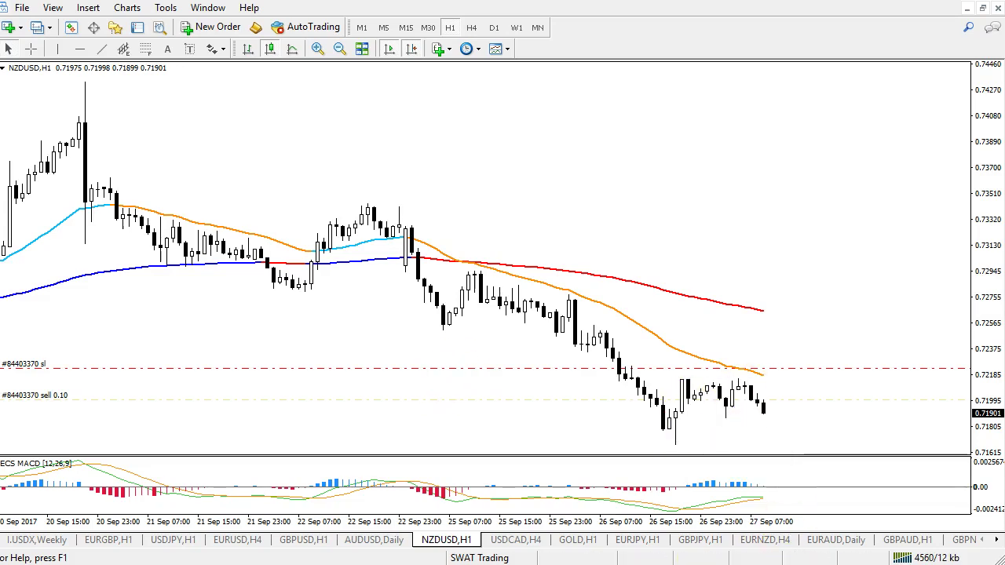
# Open the USDCAD H4 chart and draw a rising trend line along the September lows
pyautogui.click(518, 540)
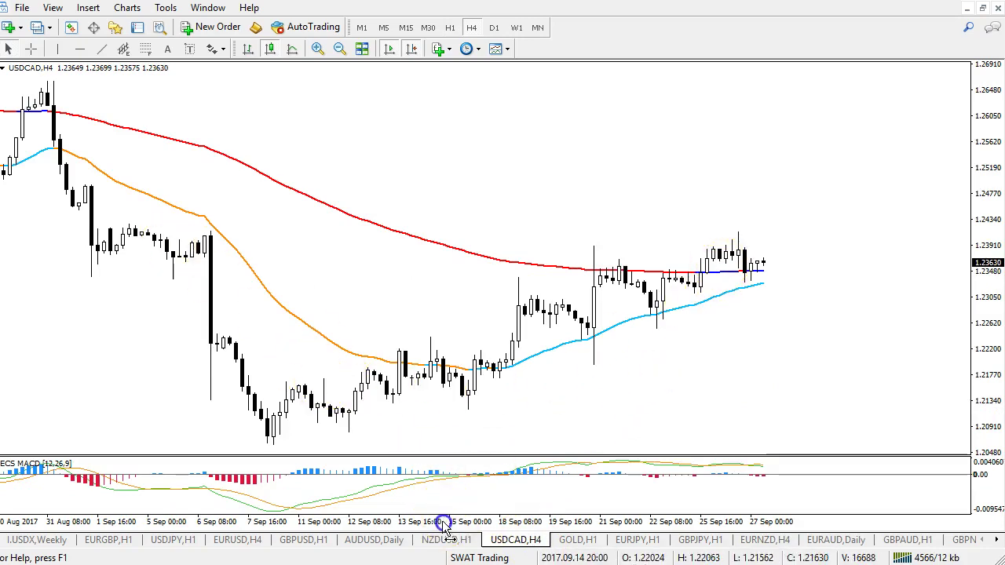
pyautogui.moveTo(444, 522); pyautogui.dragTo(439, 528)
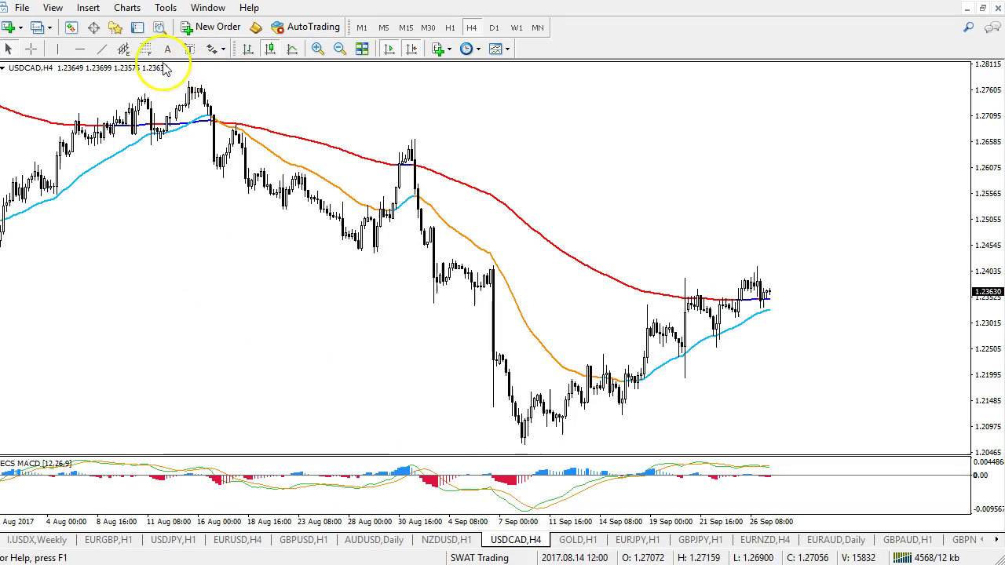
pyautogui.click(101, 49)
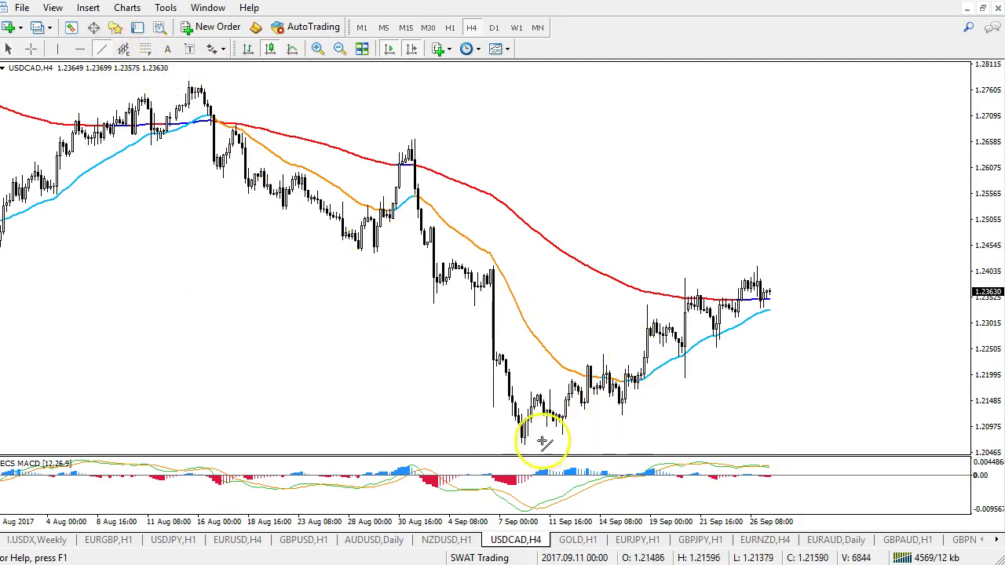
pyautogui.moveTo(518, 446); pyautogui.dragTo(876, 300)
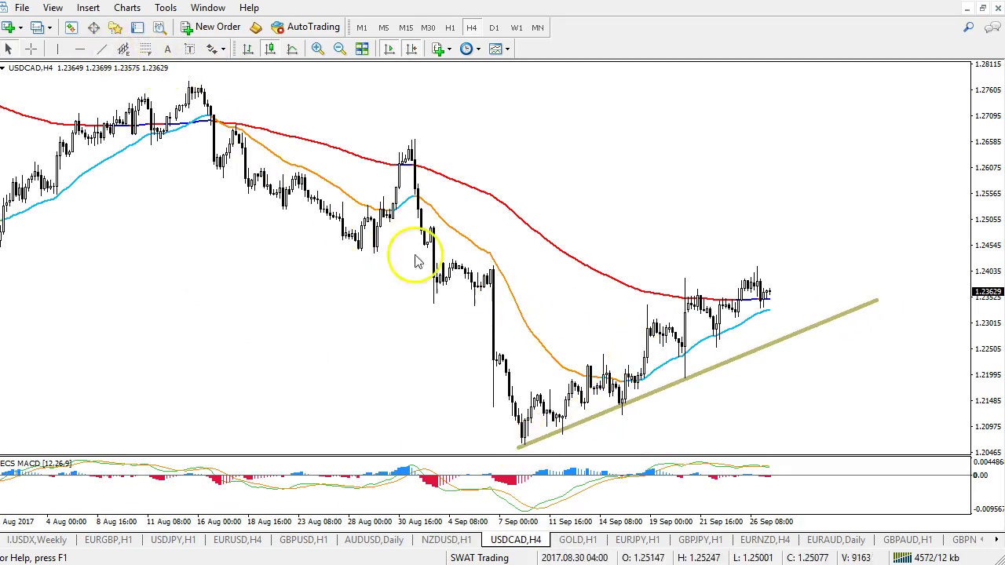
# On USDCAD H4, draw a steeper rising trend line from the mid-September low and a slightly falling resistance line from the early-September highs
pyautogui.click(103, 50)
pyautogui.moveTo(620, 419); pyautogui.dragTo(817, 268)
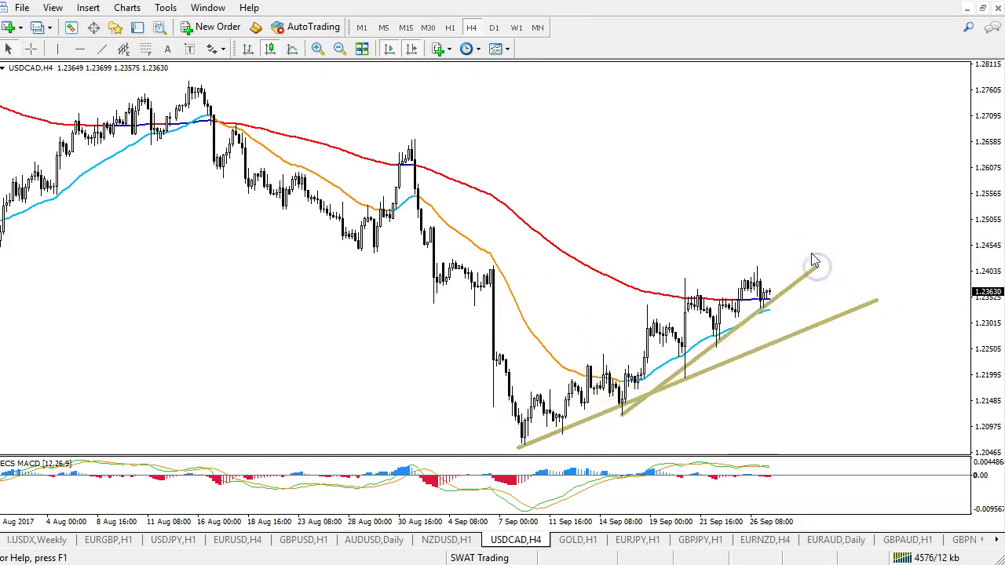
pyautogui.click(98, 49)
pyautogui.moveTo(449, 257)
pyautogui.mouseDown()
pyautogui.moveTo(807, 286)
pyautogui.moveTo(785, 284)
pyautogui.mouseUp()
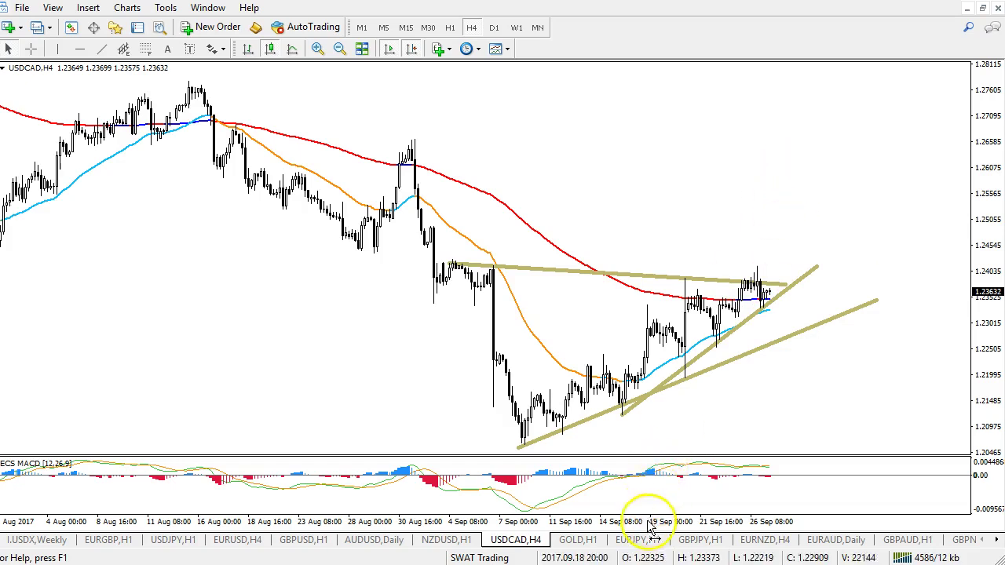
pyautogui.moveTo(694, 523); pyautogui.dragTo(662, 525)
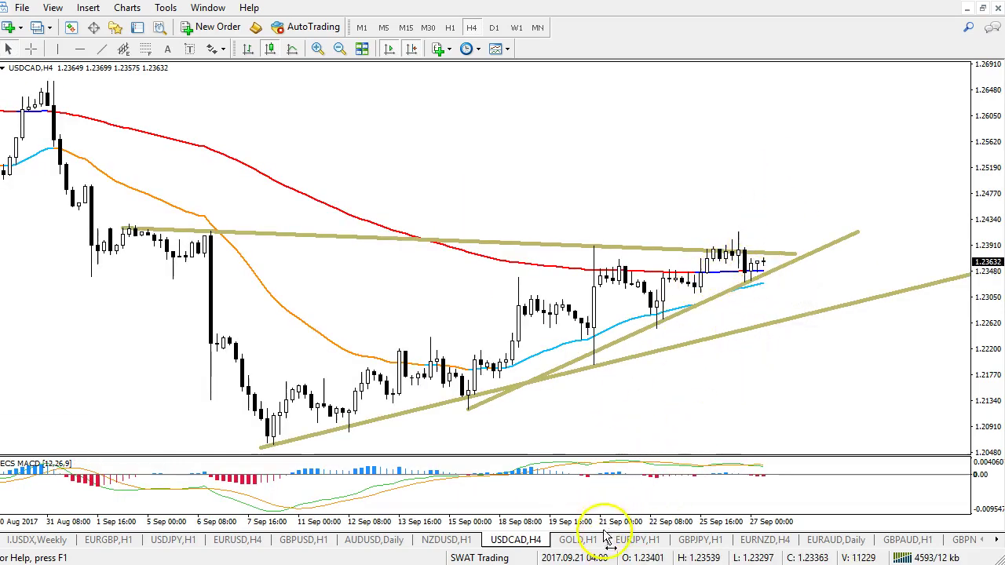
# Open the GOLD H1 chart and draw a rising trend line from the 21 September low through the subsequent lows
pyautogui.click(579, 540)
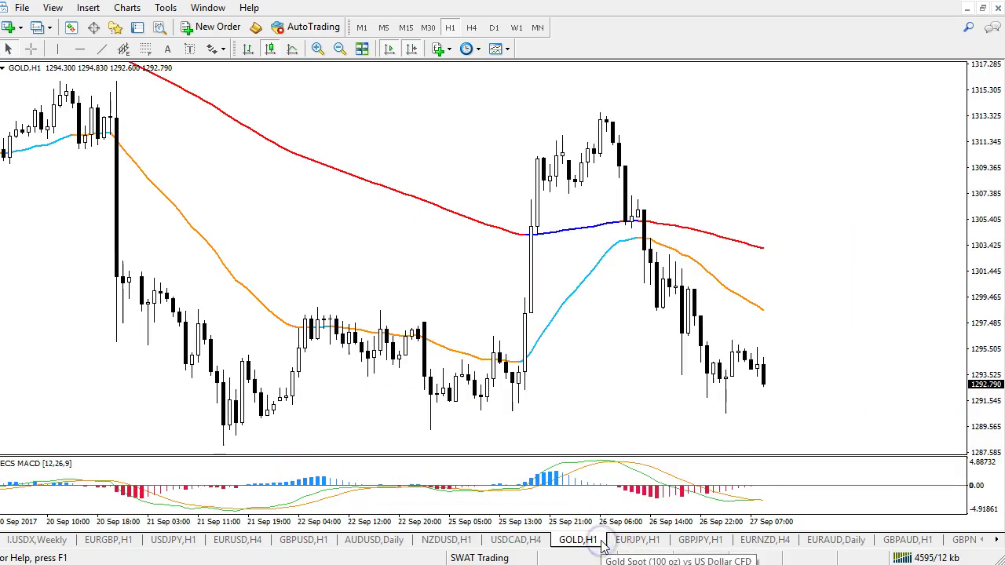
pyautogui.click(102, 49)
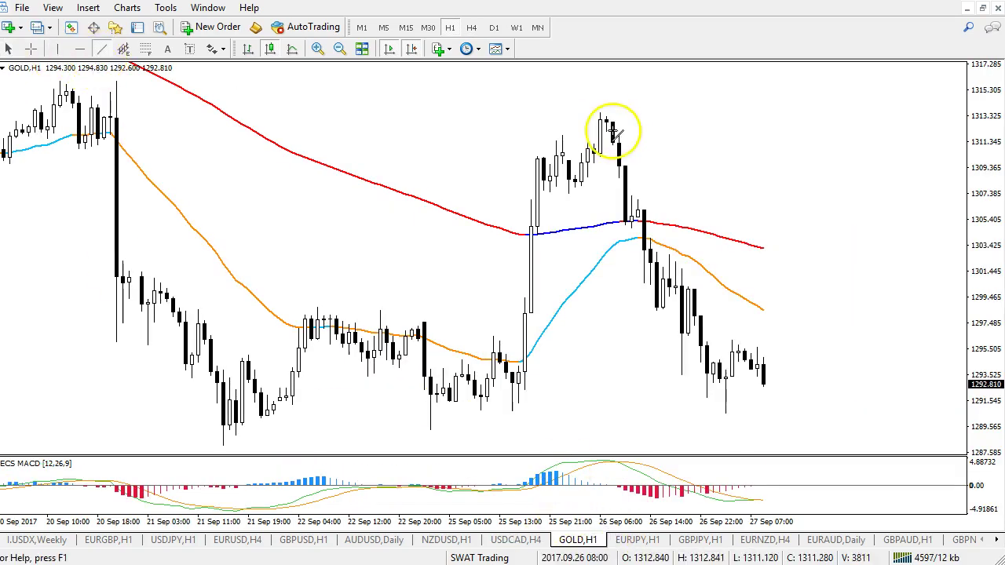
pyautogui.moveTo(224, 442)
pyautogui.mouseDown()
pyautogui.moveTo(895, 384)
pyautogui.moveTo(852, 381)
pyautogui.mouseUp()
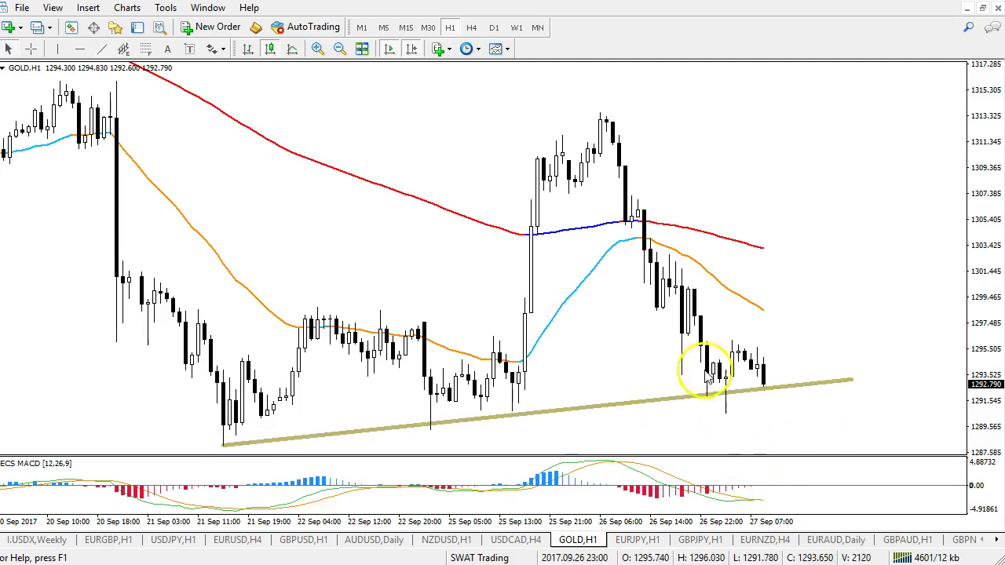
# Open EURJPY, examine the rally and pullback on H4, and return the chart to H1
pyautogui.click(641, 540)
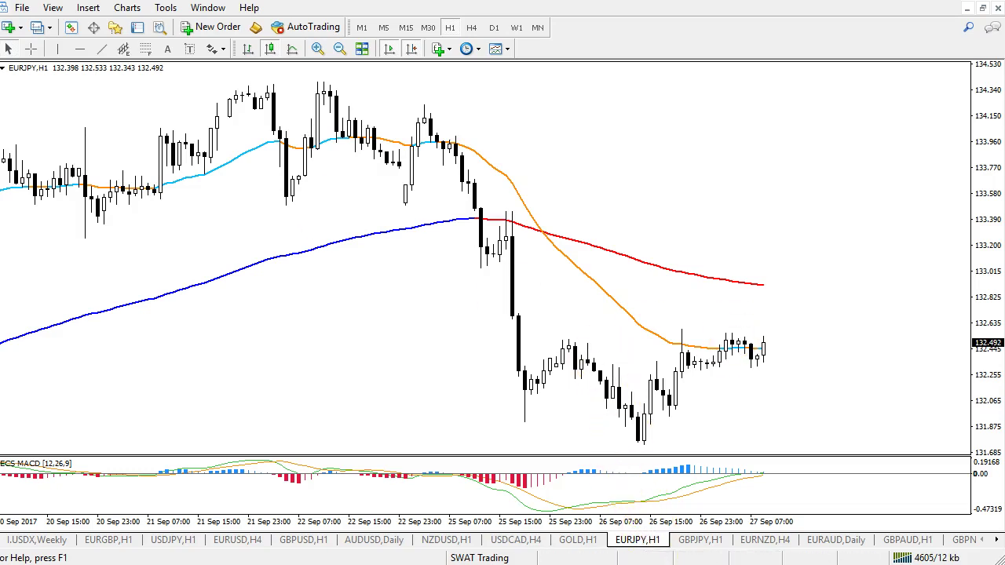
pyautogui.click(474, 27)
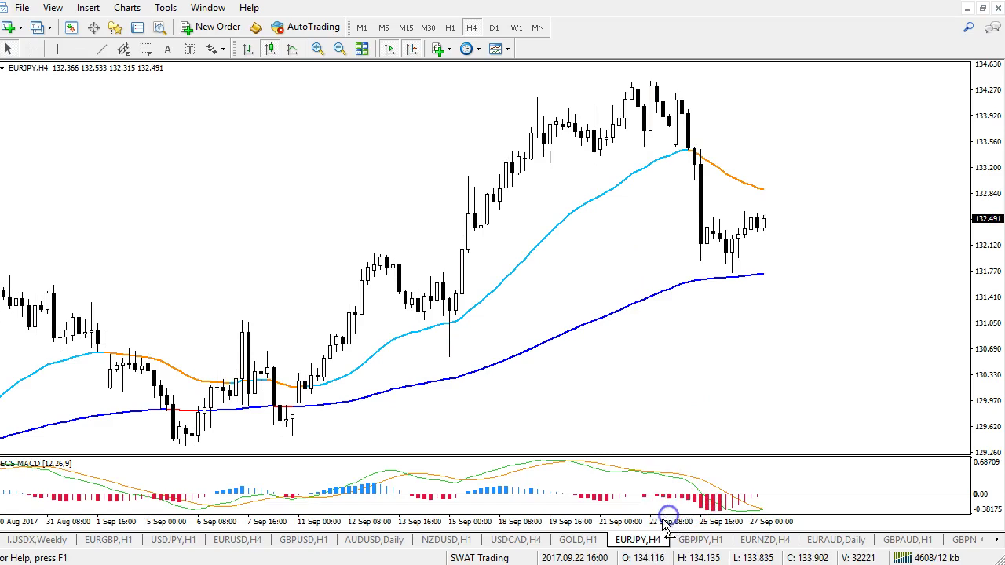
pyautogui.moveTo(665, 526); pyautogui.dragTo(655, 526)
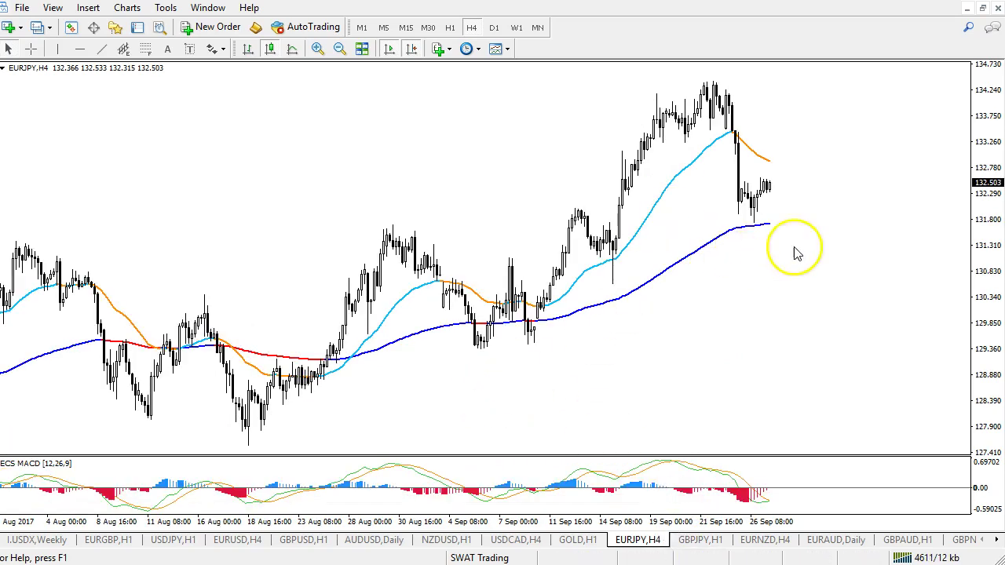
pyautogui.moveTo(776, 522); pyautogui.dragTo(787, 522)
pyautogui.moveTo(763, 210)
pyautogui.mouseDown()
pyautogui.moveTo(781, 197)
pyautogui.moveTo(801, 127)
pyautogui.mouseUp()
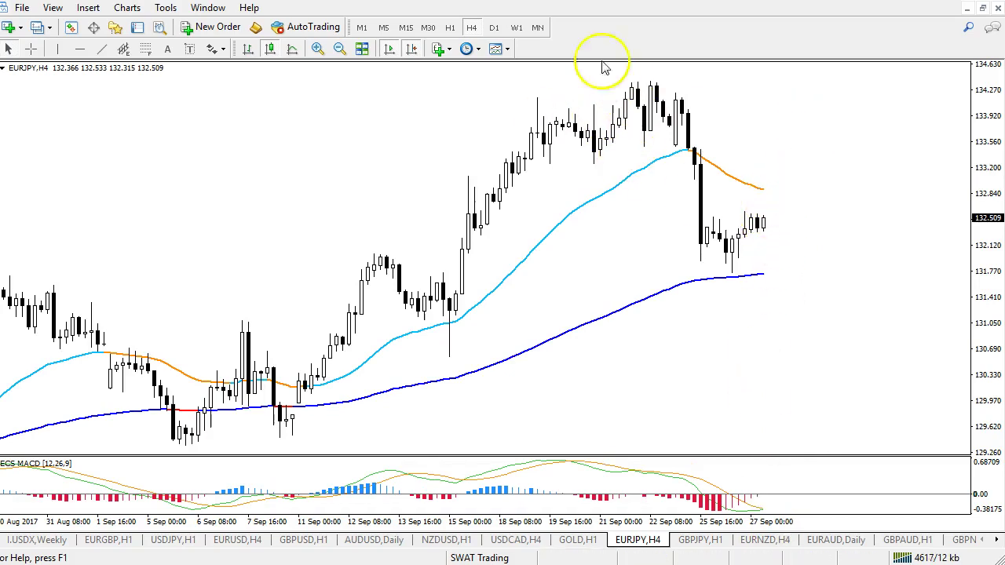
pyautogui.click(451, 27)
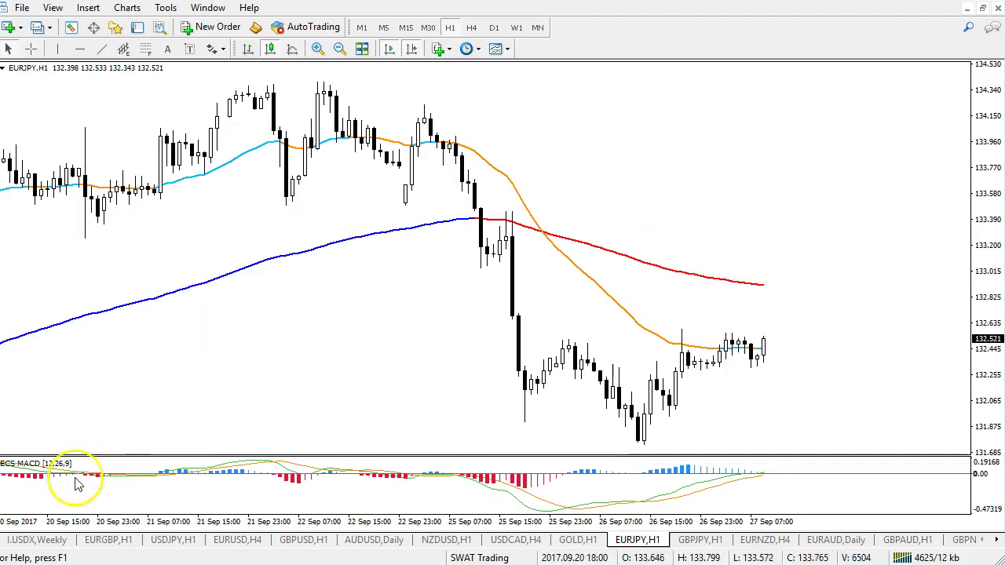
# Open the USDJPY H1 chart and draw a falling trend line from the 21 September high across the 25 September high
pyautogui.click(173, 540)
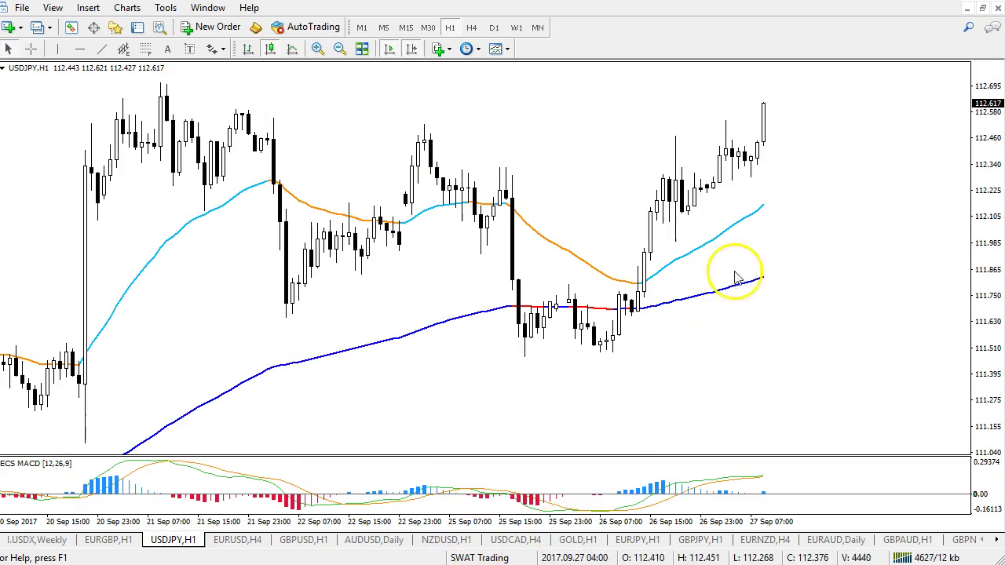
pyautogui.moveTo(520, 521); pyautogui.dragTo(510, 523)
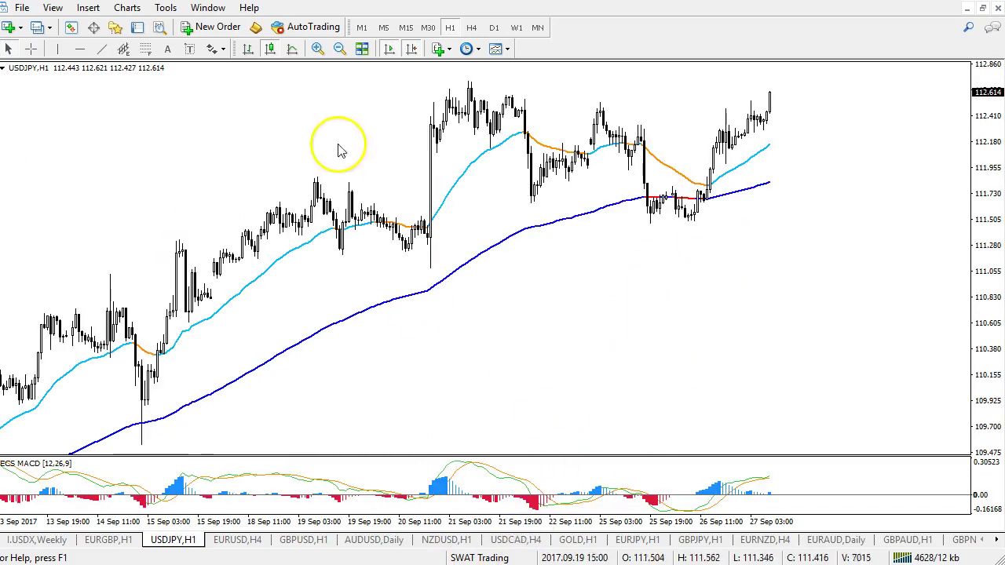
pyautogui.click(101, 49)
pyautogui.moveTo(468, 80)
pyautogui.mouseDown()
pyautogui.moveTo(824, 140)
pyautogui.moveTo(812, 142)
pyautogui.mouseUp()
pyautogui.moveTo(703, 181); pyautogui.dragTo(724, 177)
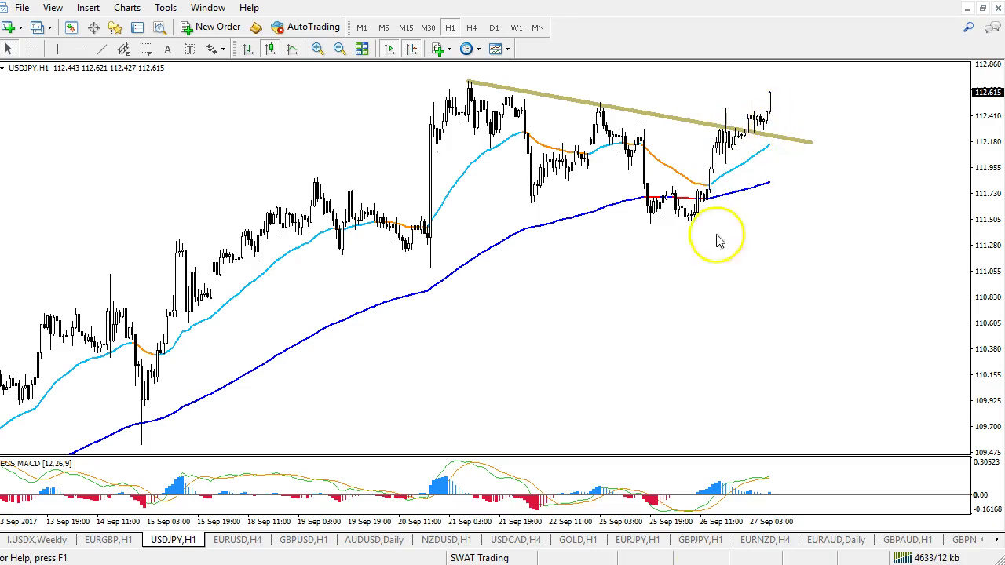
# Examine the USDJPY breakout above the falling trend line, mark the latest candles in green, and clear the mark
pyautogui.moveTo(722, 529); pyautogui.dragTo(750, 326)
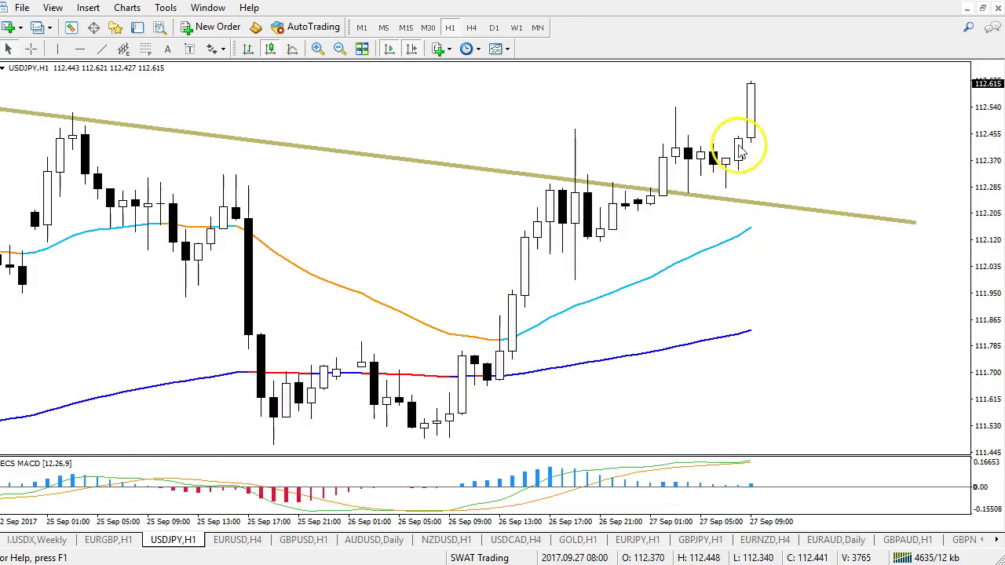
pyautogui.click(30, 48)
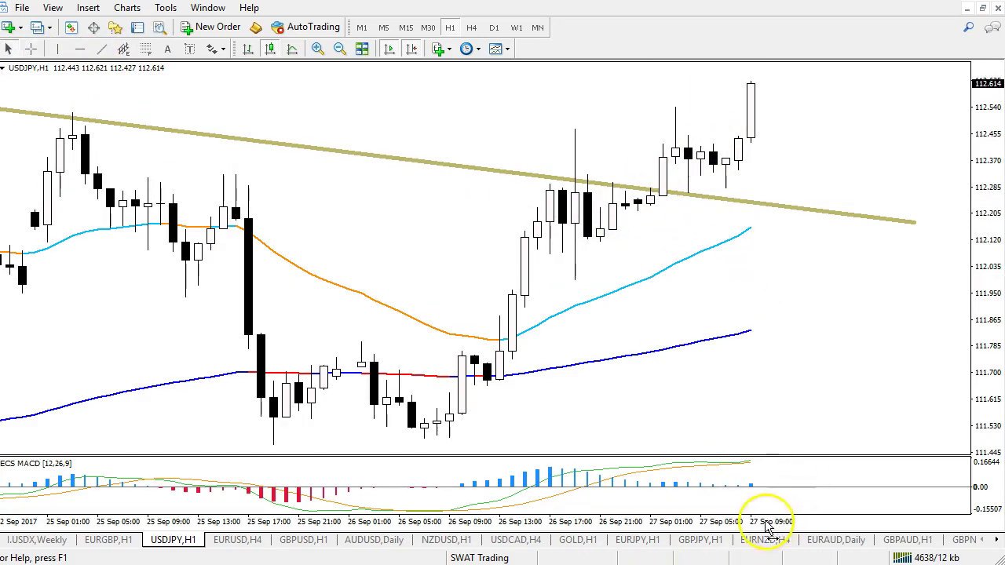
pyautogui.moveTo(771, 528); pyautogui.dragTo(756, 521)
pyautogui.doubleClick(851, 199)
pyautogui.moveTo(701, 179); pyautogui.dragTo(762, 162)
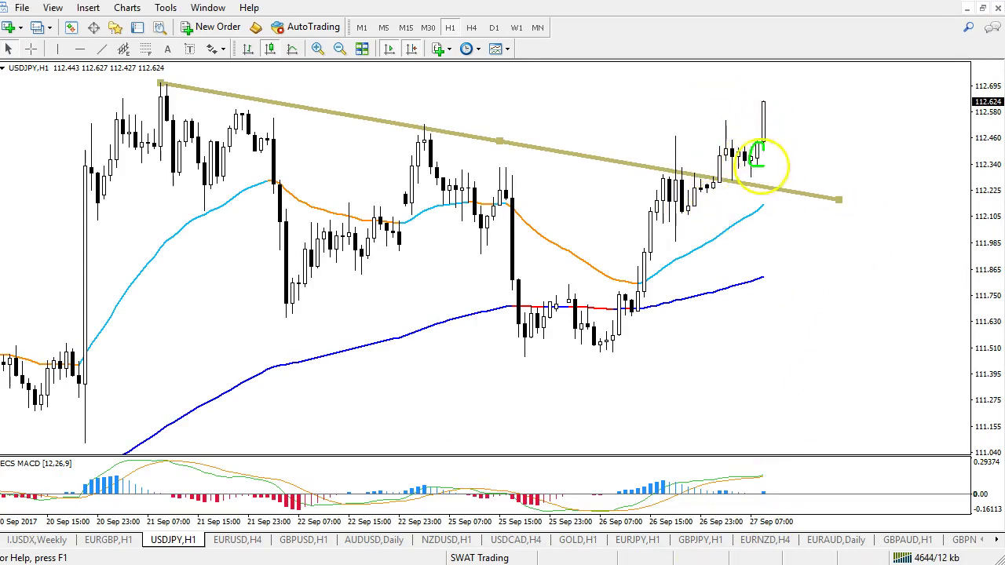
pyautogui.click(785, 196)
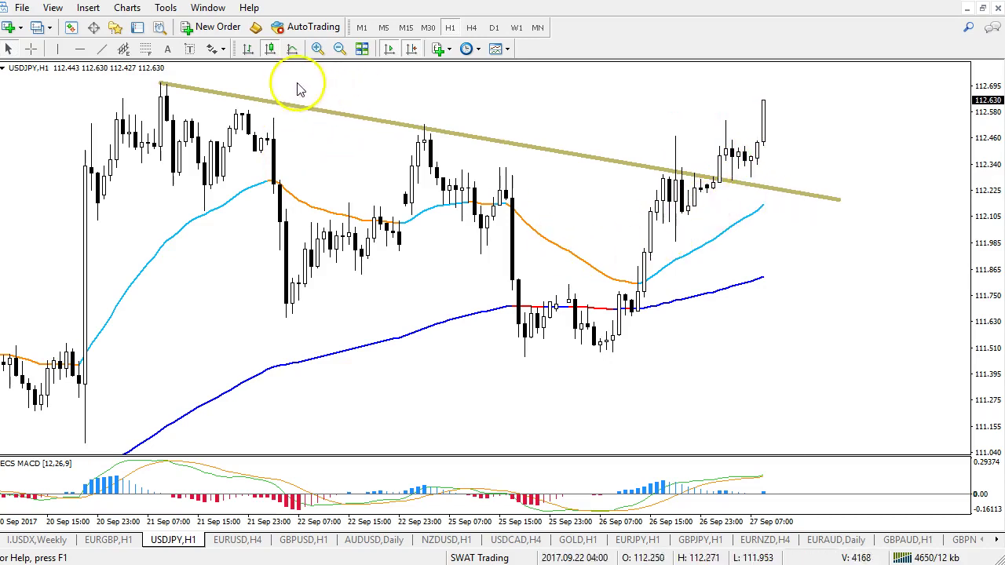
# Apply a Fibonacci retracement to USDJPY H1 from the 21 September high to the 25 September low and inspect its levels
pyautogui.click(149, 52)
pyautogui.moveTo(160, 82); pyautogui.dragTo(529, 357)
pyautogui.moveTo(987, 232); pyautogui.dragTo(987, 323)
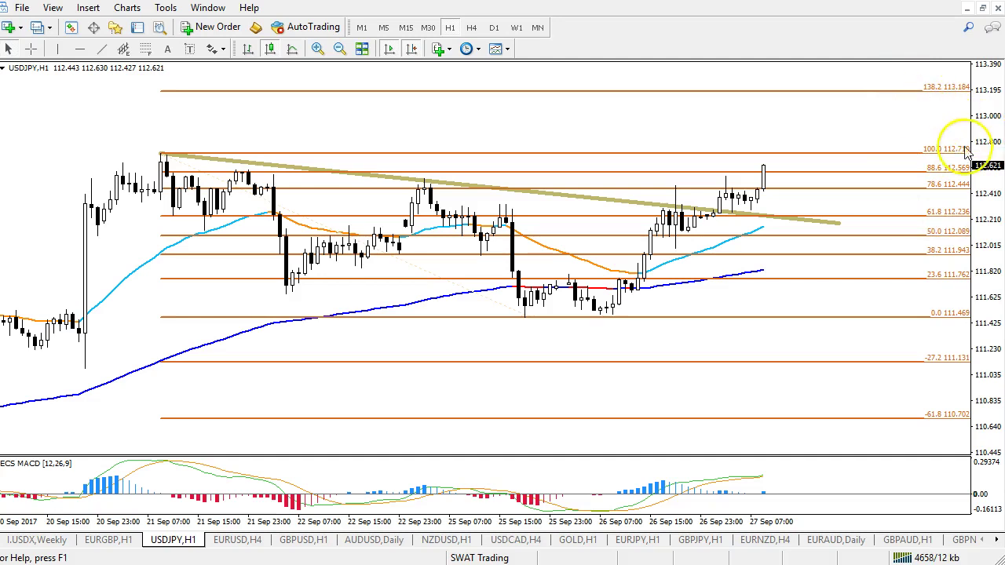
pyautogui.moveTo(993, 314); pyautogui.dragTo(961, 118)
# Sketch a green wave down through successive USDJPY lows with an arrow up past the 100.0 Fibonacci level, and clear the sketches
pyautogui.moveTo(191, 84)
pyautogui.mouseDown()
pyautogui.moveTo(281, 311)
pyautogui.moveTo(657, 361)
pyautogui.moveTo(688, 287)
pyautogui.mouseUp()
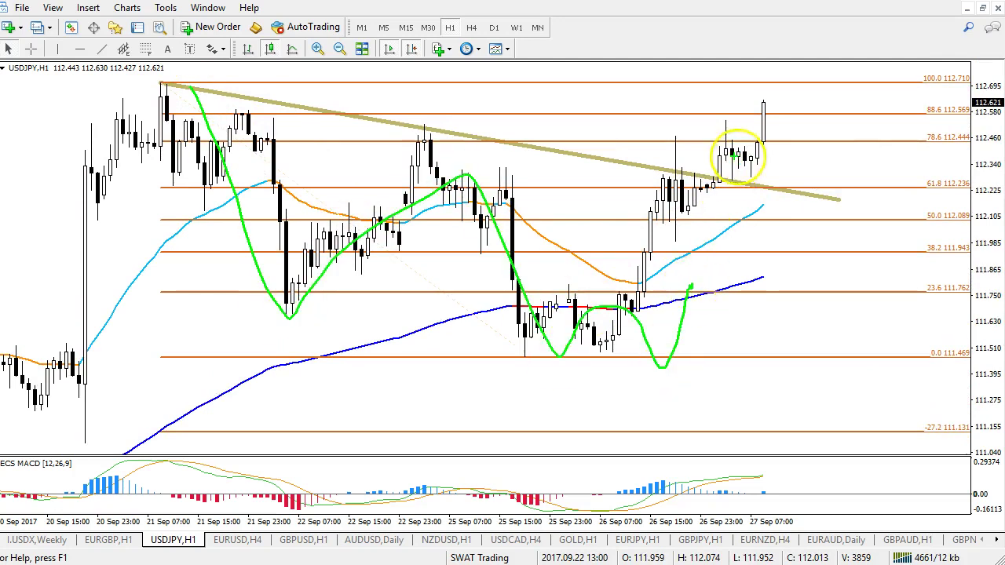
pyautogui.moveTo(660, 138); pyautogui.dragTo(690, 75)
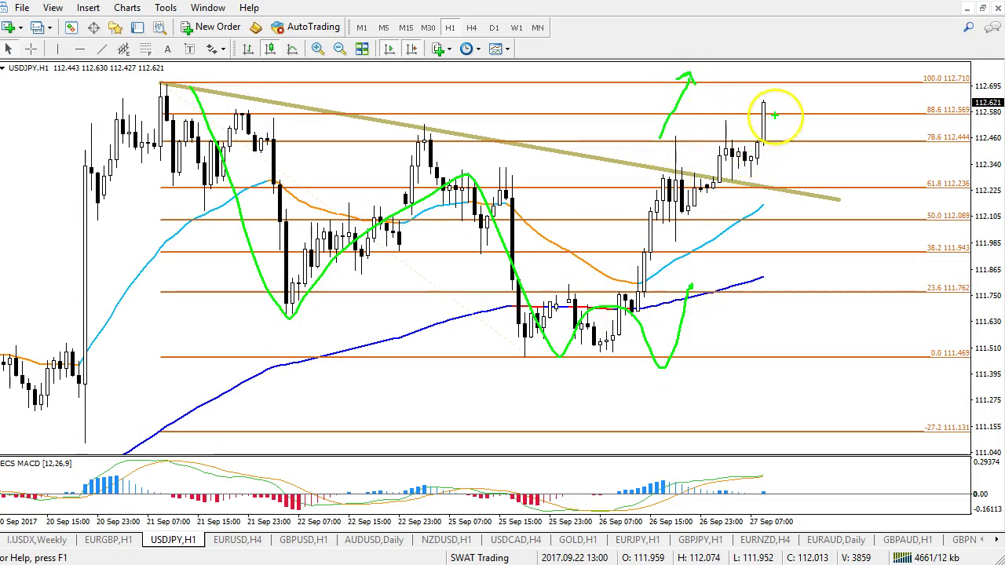
pyautogui.moveTo(812, 66); pyautogui.dragTo(927, 320)
pyautogui.press('e')
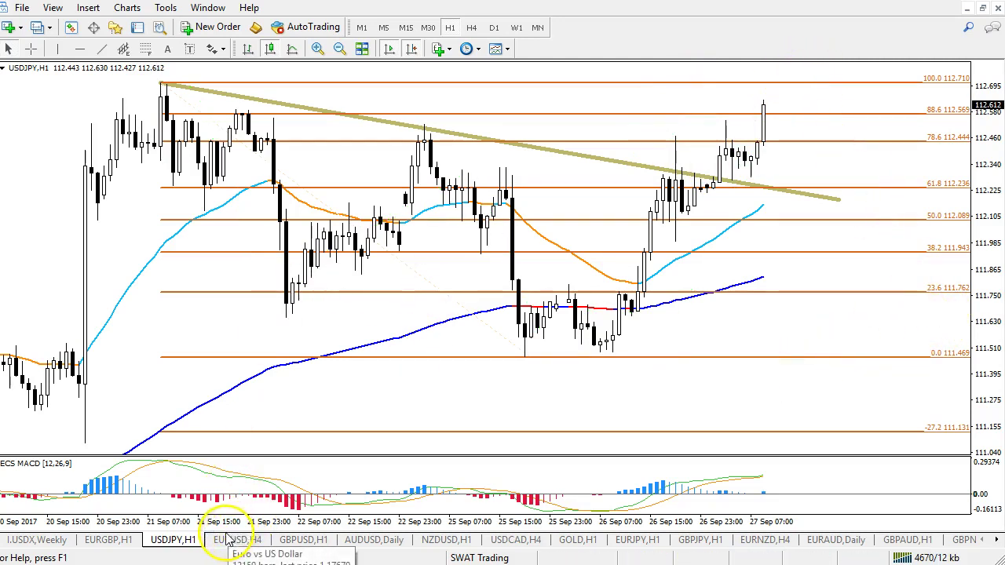
# Return to EURJPY H1 and frame the consolidation since the 26 September high with an upper and a lower trend line
pyautogui.click(635, 541)
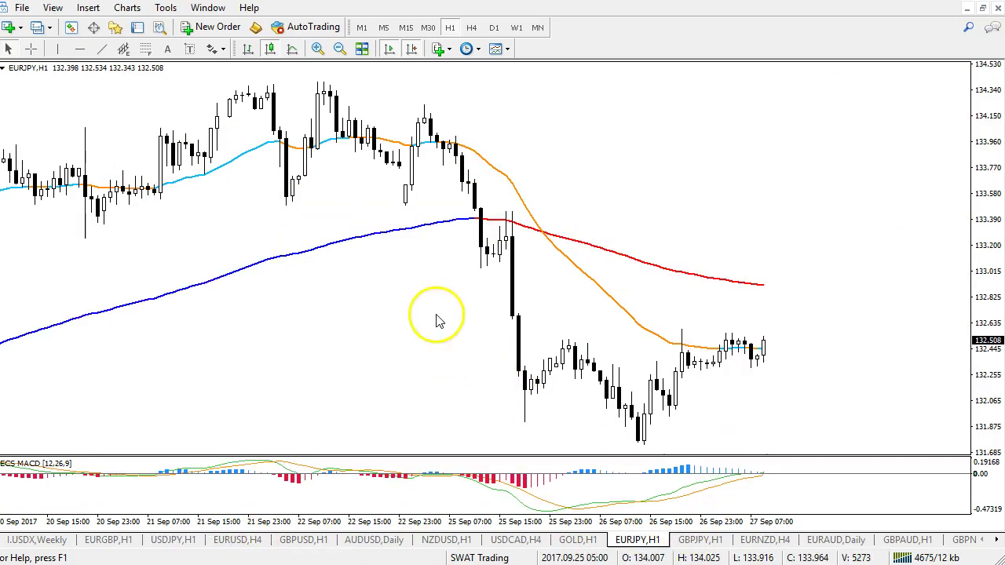
pyautogui.click(101, 49)
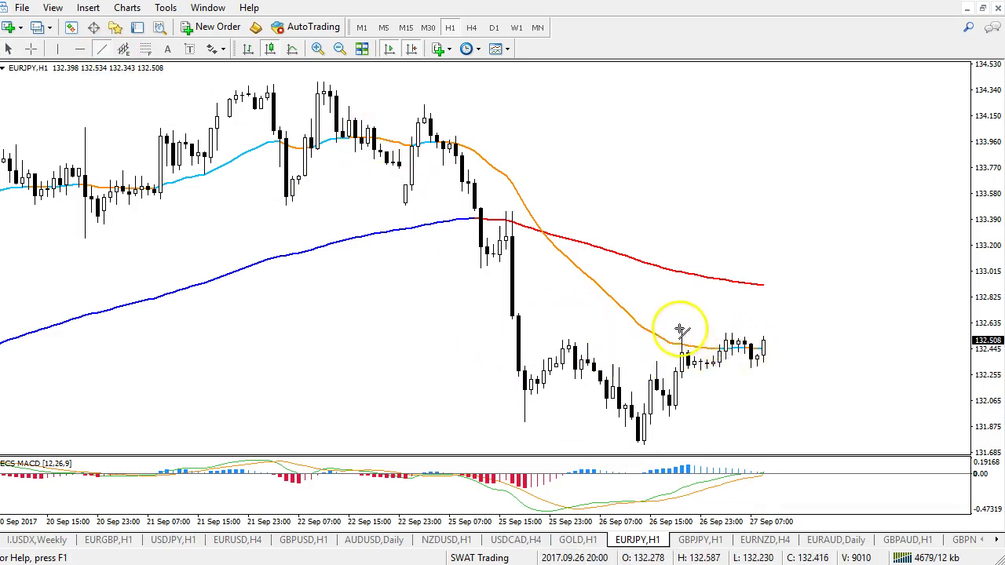
pyautogui.moveTo(685, 330); pyautogui.dragTo(821, 339)
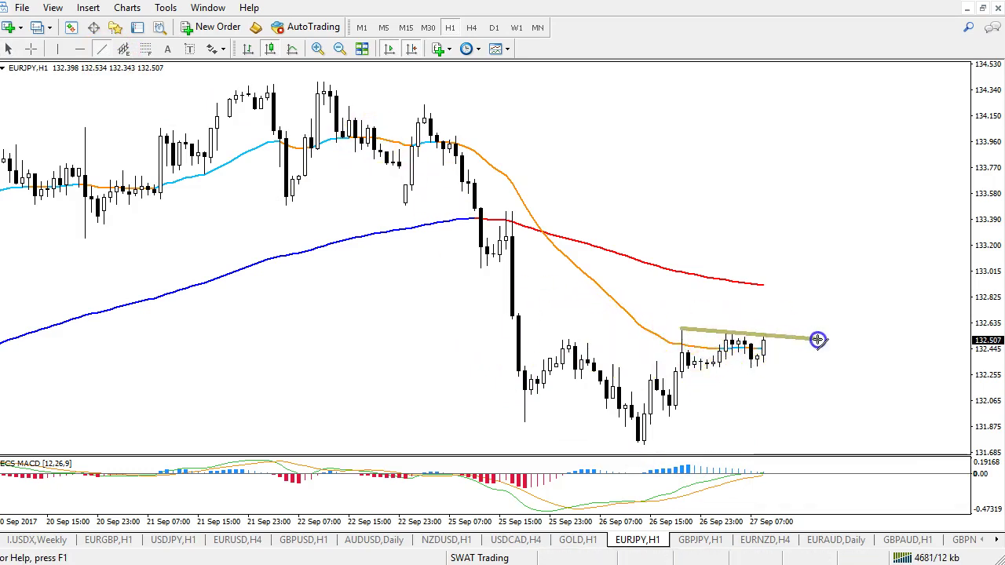
pyautogui.click(102, 48)
pyautogui.moveTo(699, 369); pyautogui.dragTo(807, 363)
pyautogui.click(714, 378)
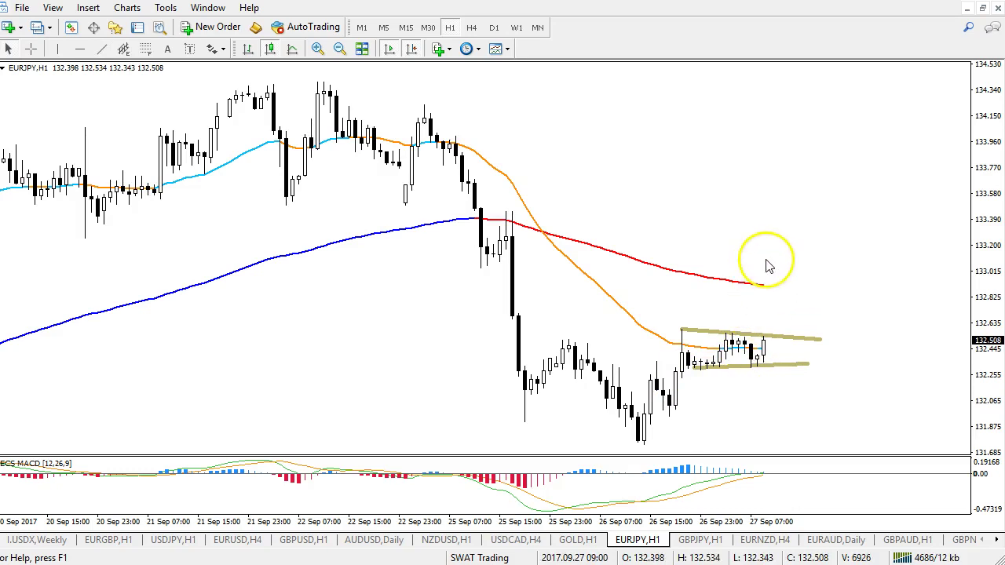
# Open GBPJPY, examine its H4 trend, and return the chart to H1
pyautogui.click(682, 541)
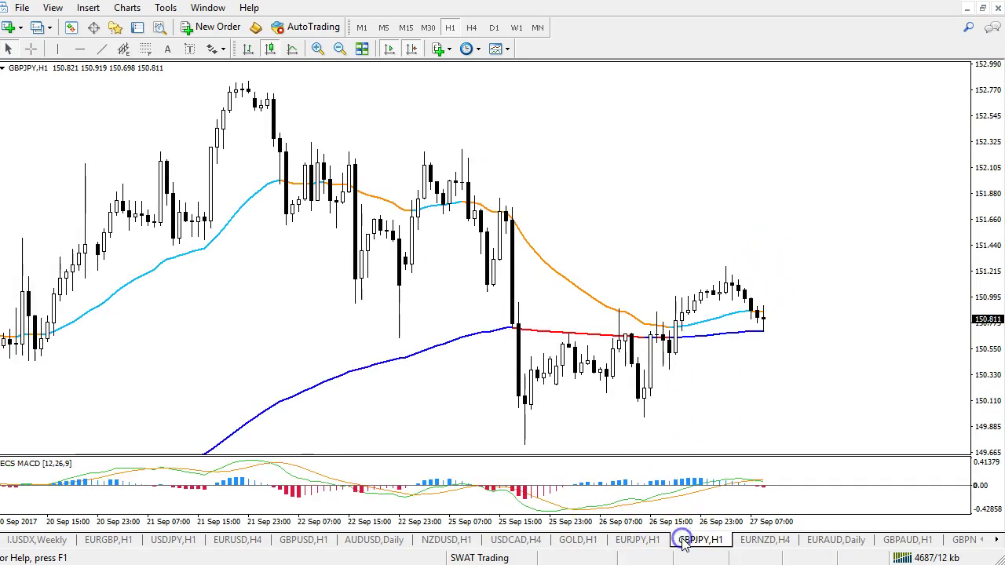
pyautogui.click(471, 27)
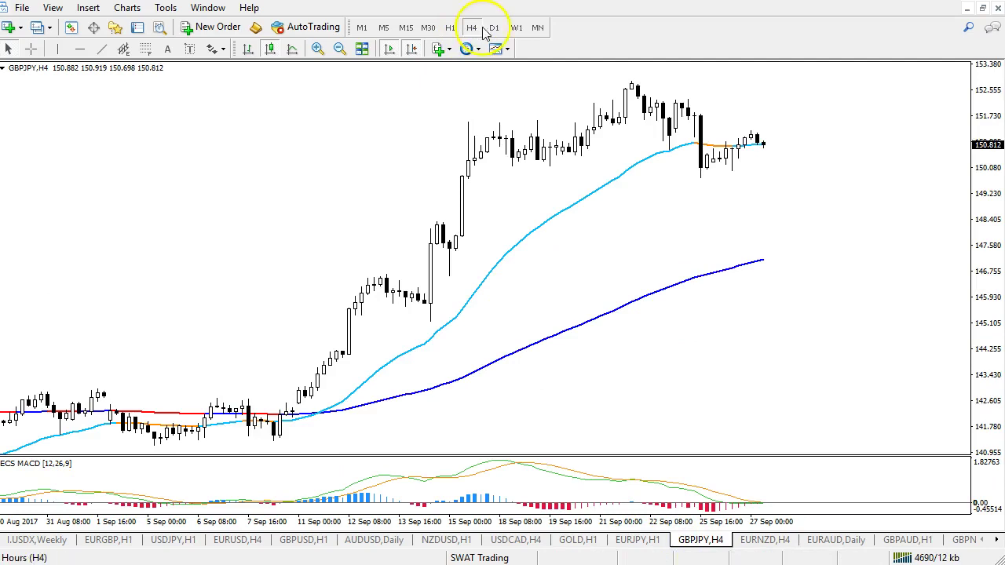
pyautogui.click(487, 28)
pyautogui.click(472, 29)
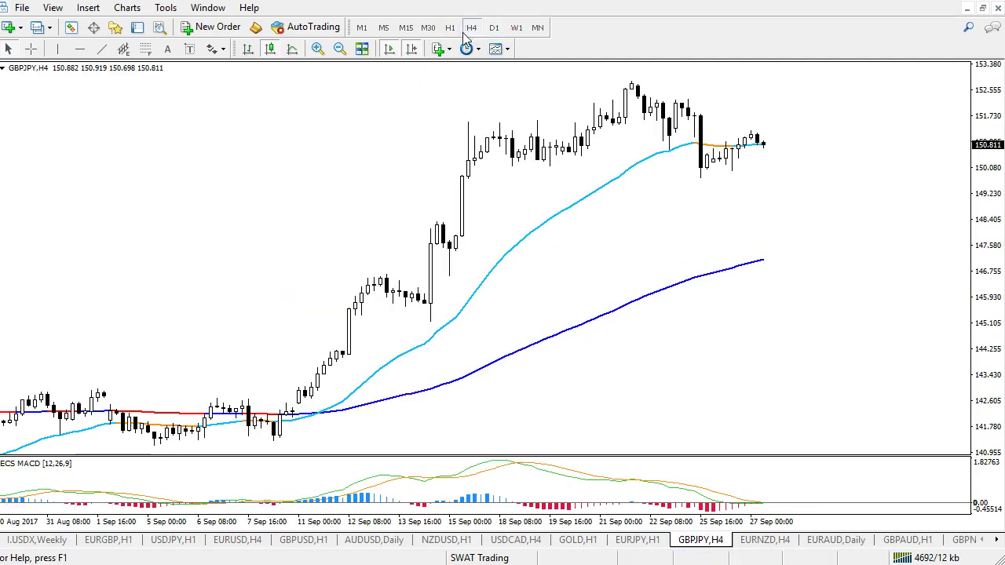
pyautogui.click(450, 29)
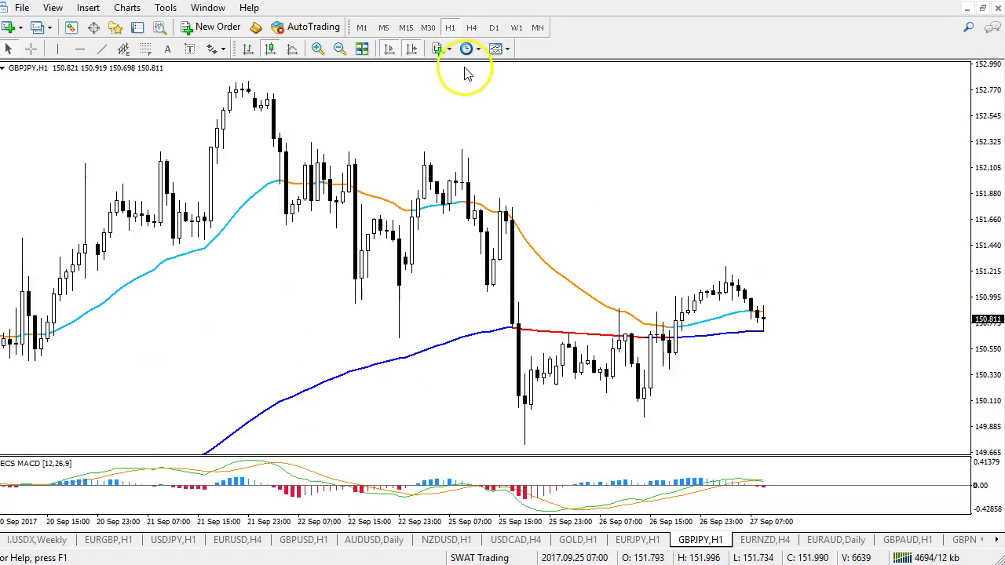
# On GBPJPY H1, draw a rising channel from the 25 September low, with a lower trend line and a parallel line along the highs
pyautogui.click(101, 49)
pyautogui.moveTo(524, 447); pyautogui.dragTo(721, 404)
pyautogui.moveTo(808, 383); pyautogui.dragTo(864, 363)
pyautogui.moveTo(555, 342); pyautogui.dragTo(890, 251)
pyautogui.moveTo(742, 273); pyautogui.dragTo(680, 292)
pyautogui.click(688, 314)
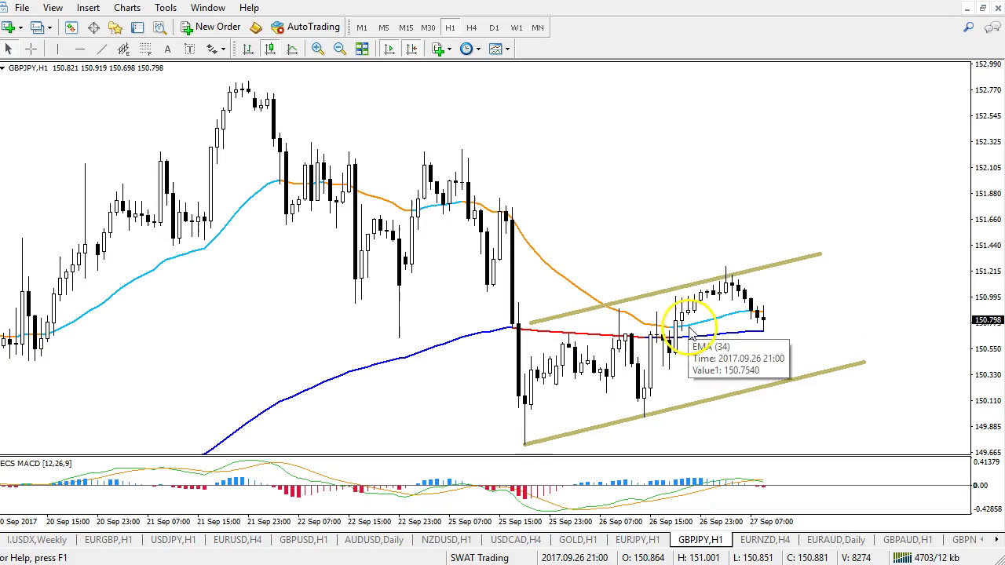
# Open the EURNZD H4 chart and draw a falling trend line from the mid-September high across the later highs
pyautogui.click(771, 540)
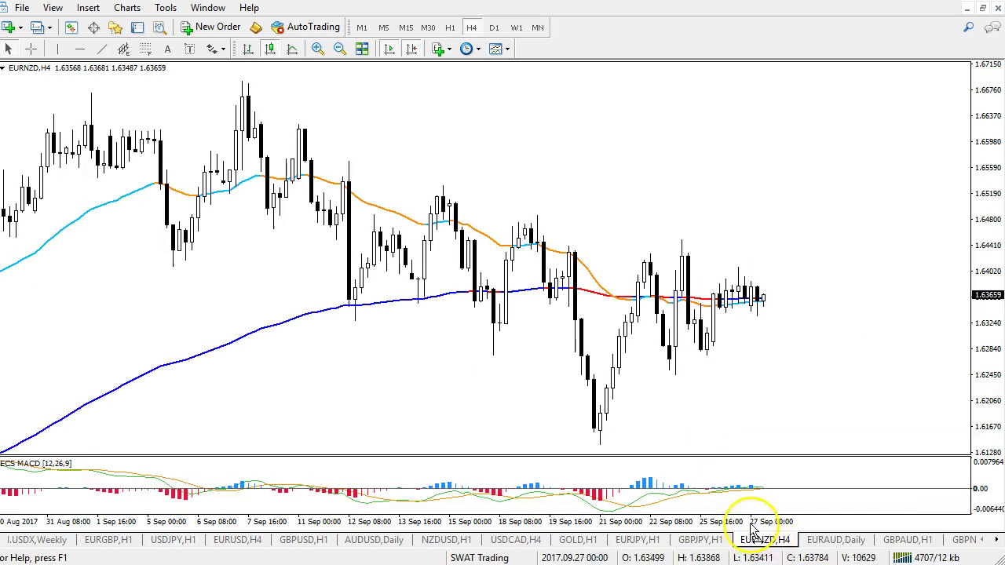
pyautogui.moveTo(739, 524); pyautogui.dragTo(745, 521)
pyautogui.click(104, 48)
pyautogui.moveTo(444, 187); pyautogui.dragTo(836, 290)
# Switch EURNZD to Daily, mark the early-September highs in red, and sketch a blue horizontal level along the May and August highs
pyautogui.click(493, 28)
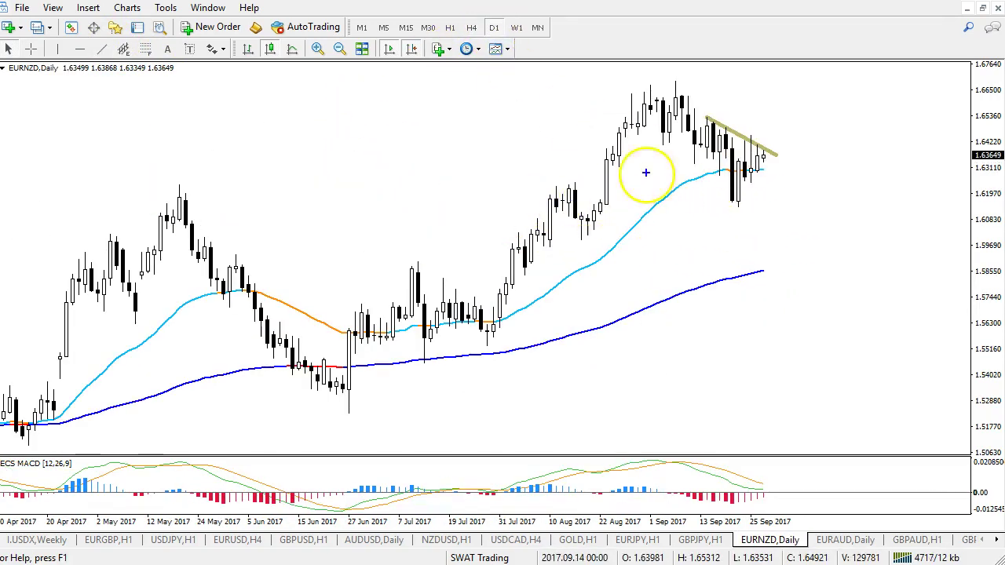
pyautogui.moveTo(587, 84); pyautogui.dragTo(724, 101)
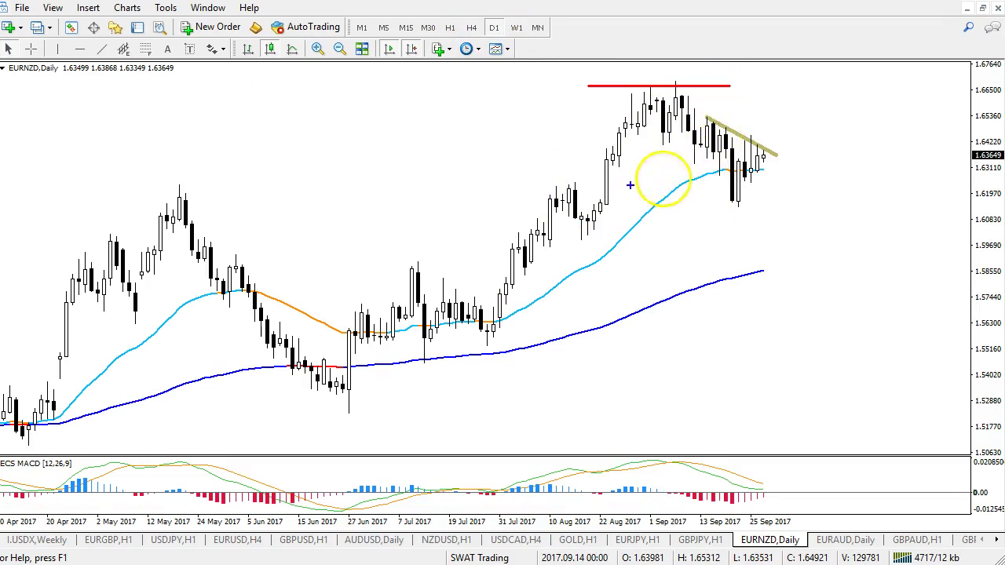
pyautogui.moveTo(150, 190); pyautogui.dragTo(923, 186)
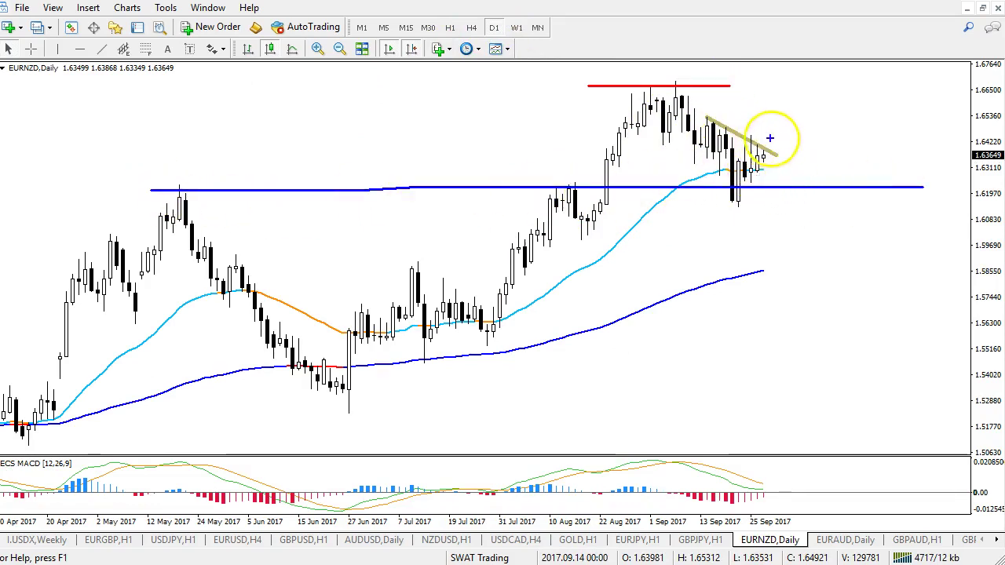
# Sketch a blue upward move from the end of the falling trend line on EURNZD Daily, then return the chart to H4
pyautogui.moveTo(773, 145)
pyautogui.mouseDown()
pyautogui.moveTo(796, 101)
pyautogui.moveTo(800, 109)
pyautogui.mouseUp()
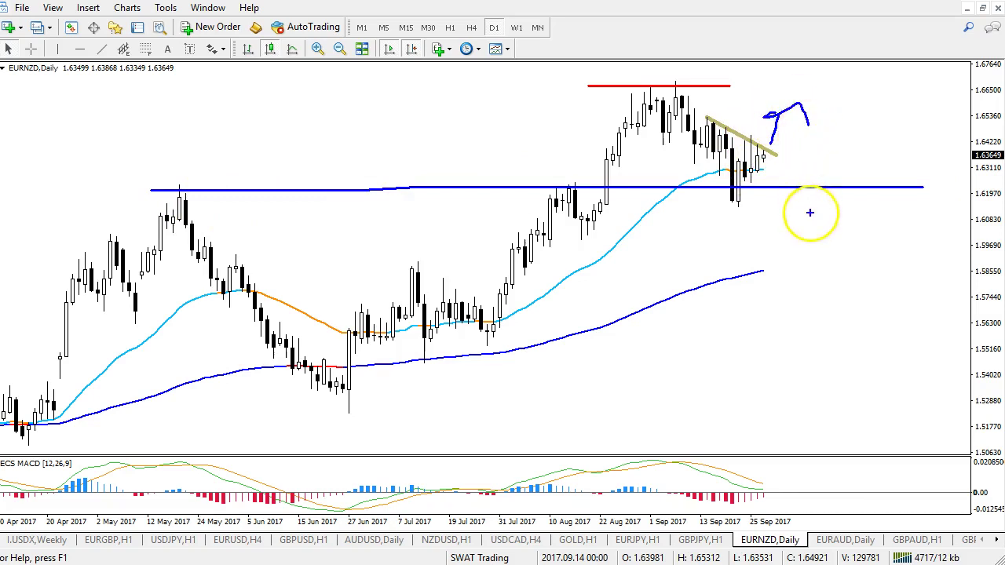
pyautogui.press('Escape')
pyautogui.click(472, 29)
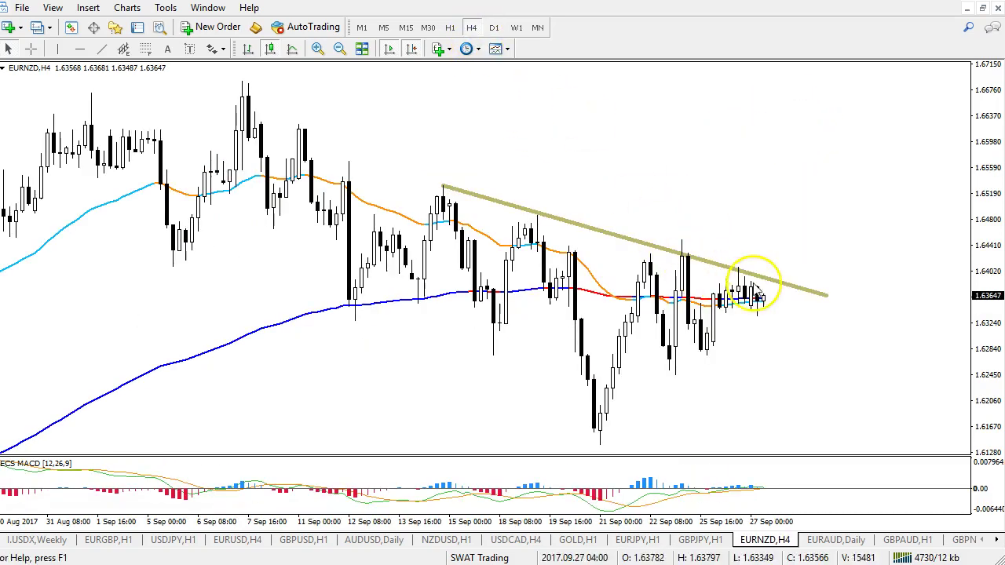
# Draw two rising trend lines on EURNZD H4, from the 21 September and 25 September lows, to close the triangle under the falling line
pyautogui.click(104, 48)
pyautogui.moveTo(600, 442); pyautogui.dragTo(788, 295)
pyautogui.click(102, 49)
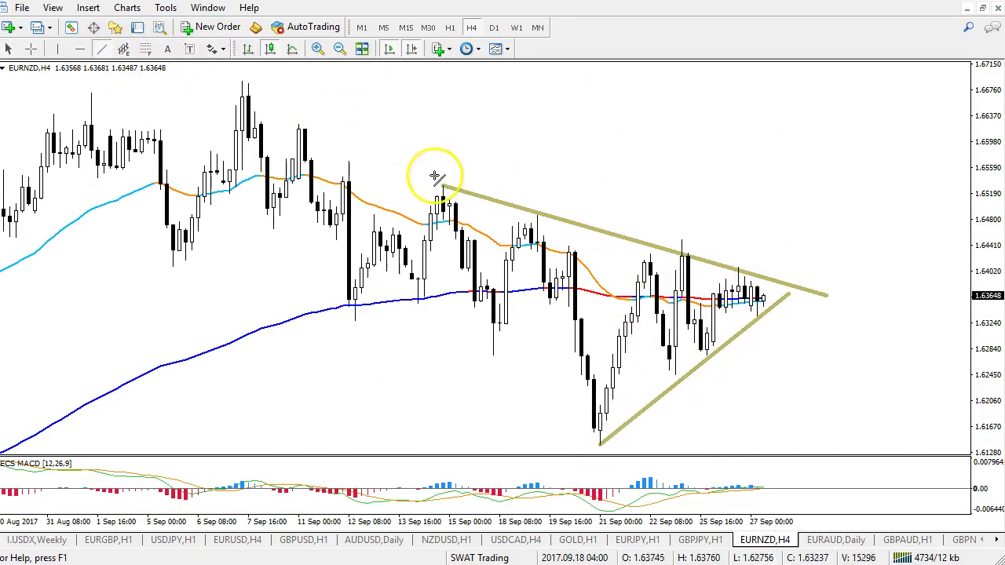
pyautogui.moveTo(677, 374)
pyautogui.mouseDown()
pyautogui.moveTo(777, 301)
pyautogui.moveTo(795, 312)
pyautogui.moveTo(788, 306)
pyautogui.mouseUp()
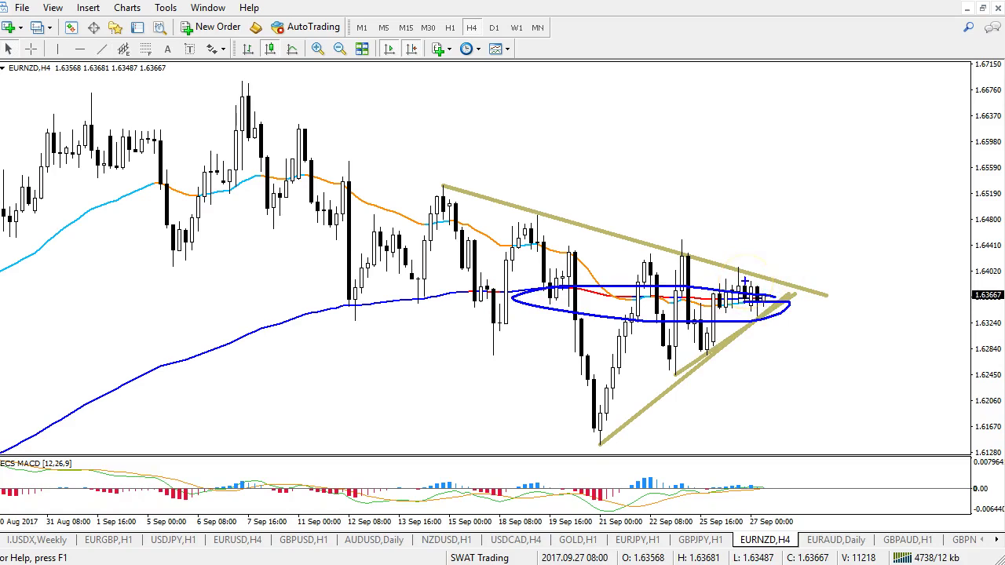
# Circle the moving averages inside the EURNZD triangle, sketch blue lines across the price range, and clear the sketches
pyautogui.moveTo(745, 307); pyautogui.dragTo(806, 270)
pyautogui.moveTo(493, 316)
pyautogui.mouseDown()
pyautogui.moveTo(855, 280)
pyautogui.moveTo(953, 288)
pyautogui.moveTo(433, 314)
pyautogui.moveTo(355, 304)
pyautogui.moveTo(901, 281)
pyautogui.moveTo(781, 341)
pyautogui.mouseUp()
pyautogui.press('e')
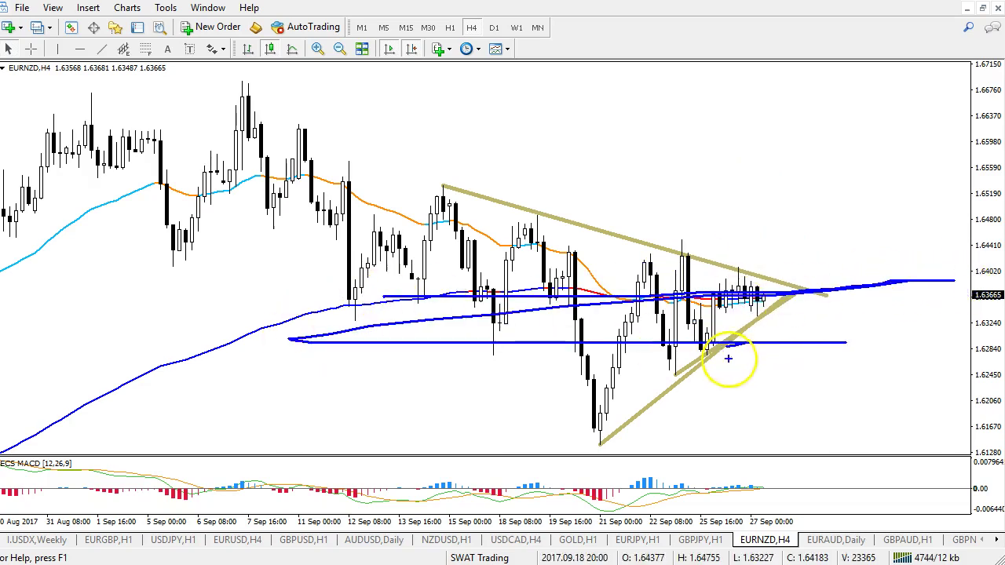
pyautogui.press('e')
# View EURAUD Daily, then open GBPAUD H1 and sketch temporary marks around the 26 September breakout and along the latest highs
pyautogui.click(840, 542)
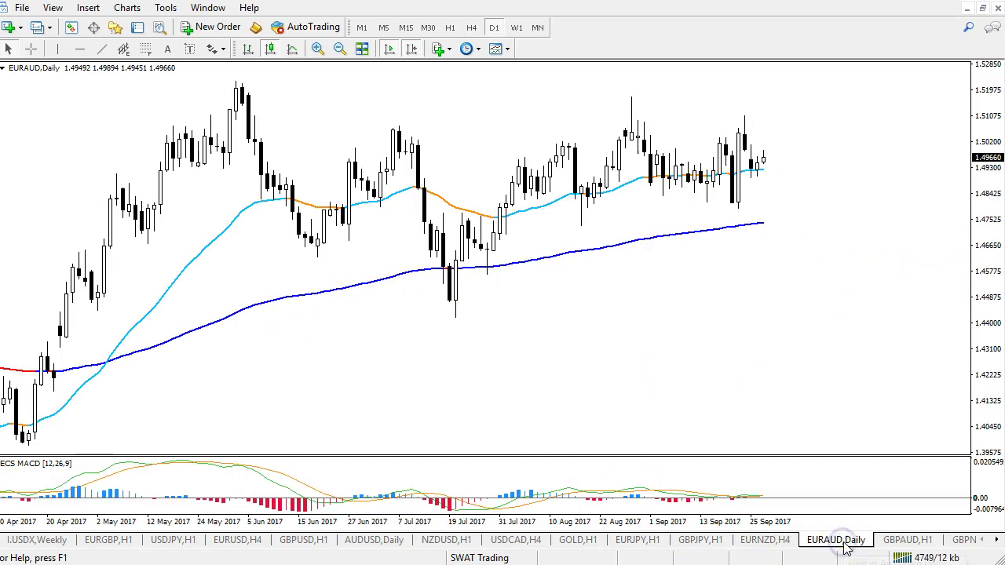
pyautogui.click(925, 542)
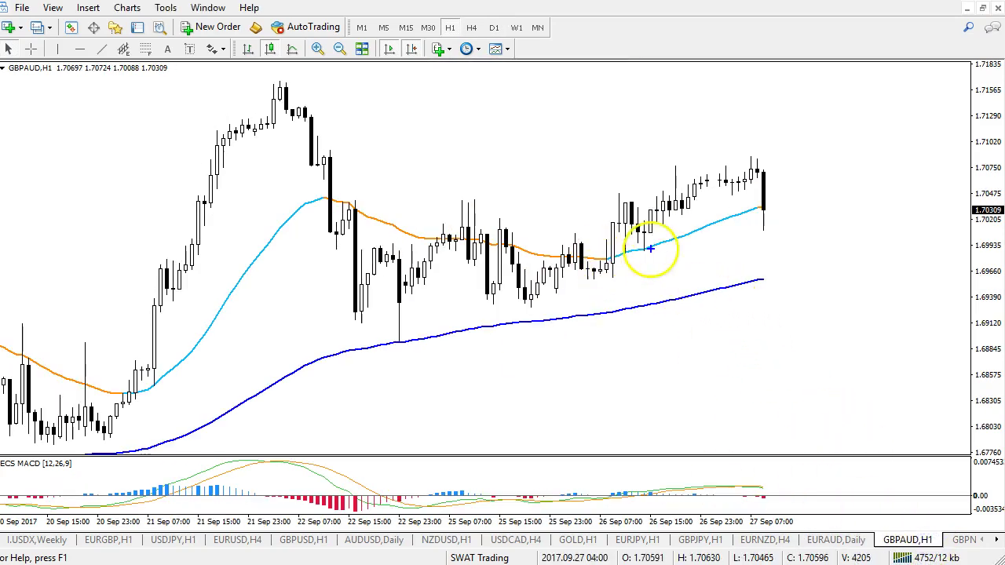
pyautogui.moveTo(629, 238)
pyautogui.mouseDown()
pyautogui.moveTo(602, 287)
pyautogui.moveTo(621, 222)
pyautogui.mouseUp()
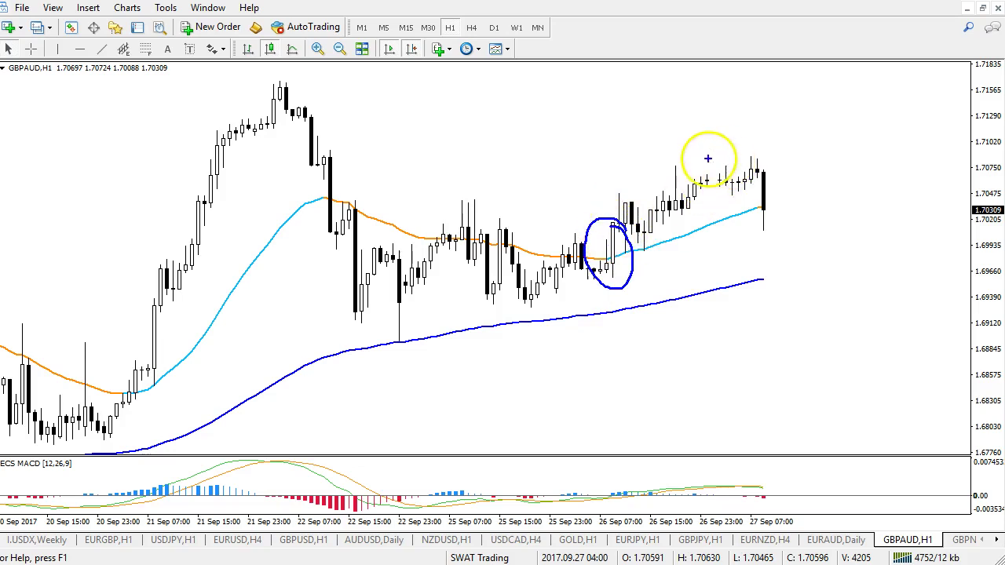
pyautogui.moveTo(653, 171); pyautogui.dragTo(822, 171)
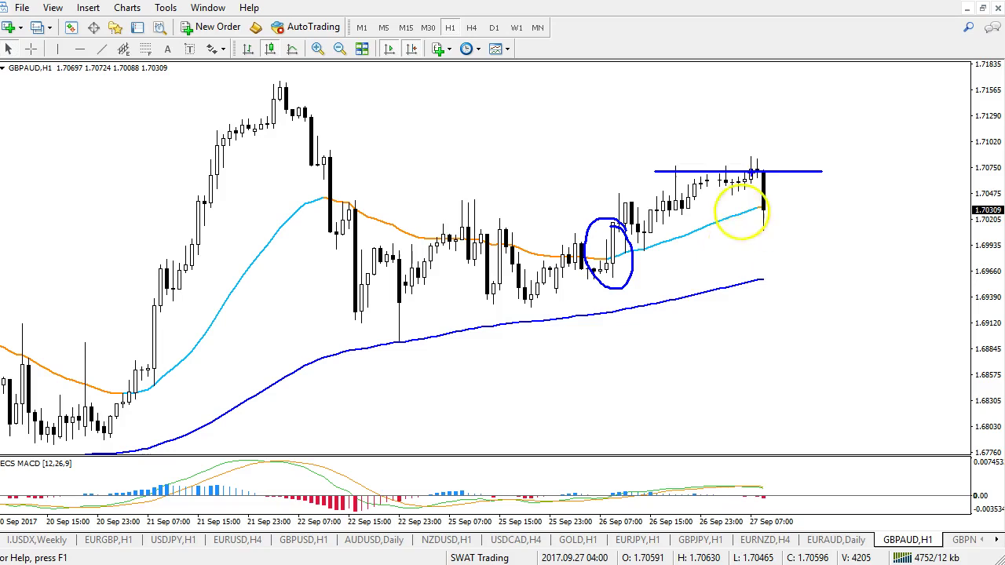
pyautogui.moveTo(847, 145); pyautogui.dragTo(867, 149)
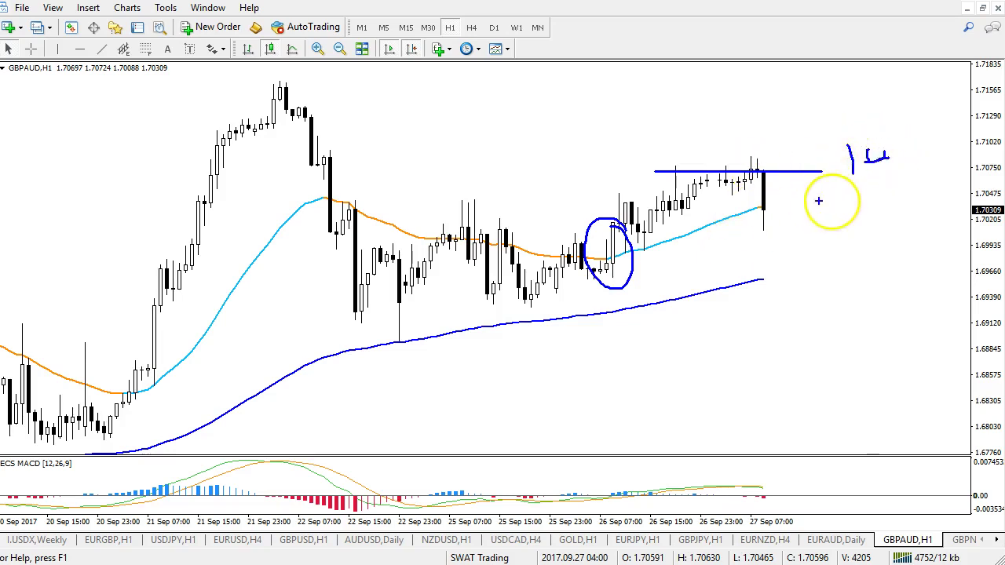
pyautogui.press('Escape')
# On GBPAUD H1, draw a rising trend line from the 22 September low and a falling one from the 25 September high
pyautogui.click(101, 48)
pyautogui.moveTo(398, 338); pyautogui.dragTo(858, 213)
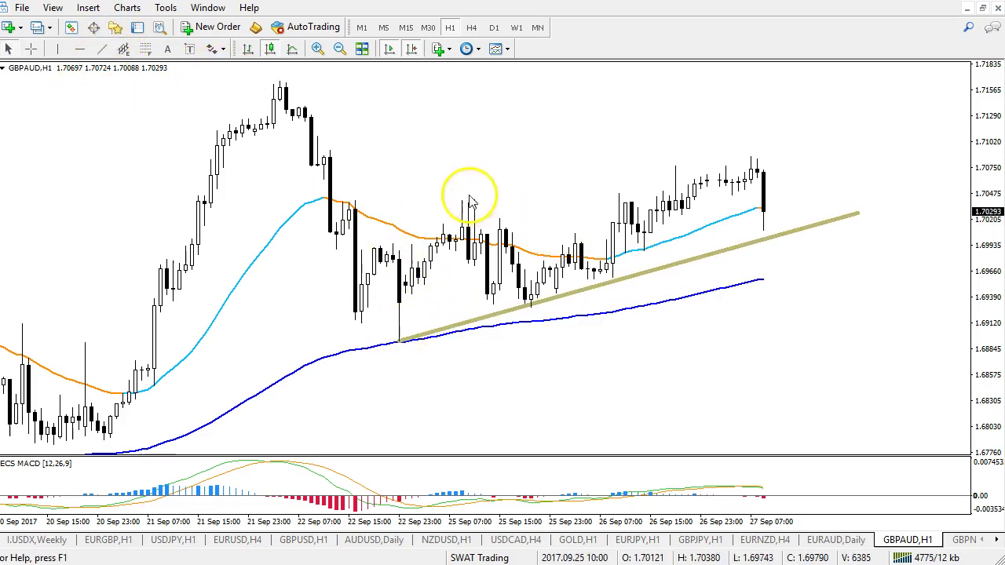
pyautogui.click(101, 49)
pyautogui.moveTo(467, 201); pyautogui.dragTo(620, 250)
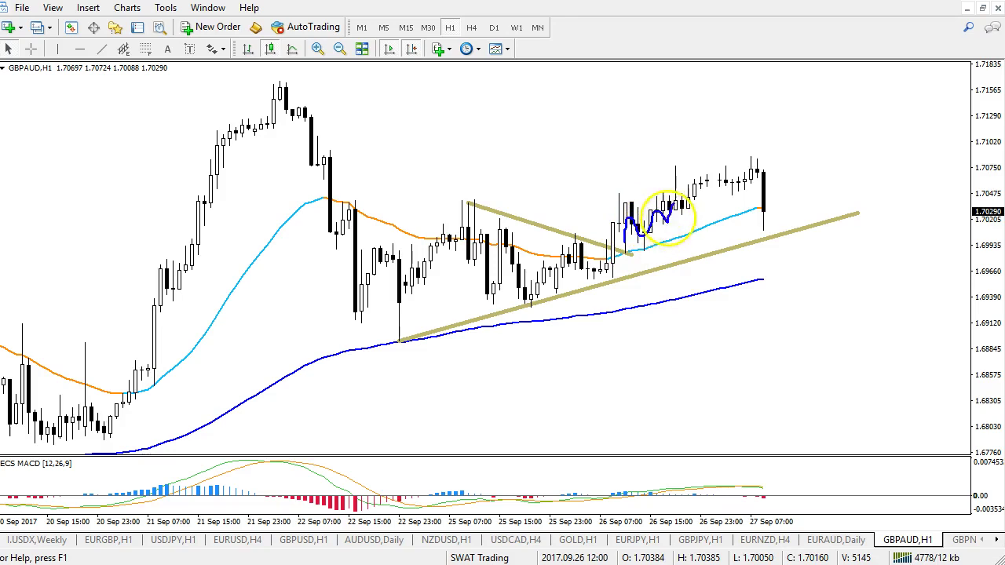
pyautogui.moveTo(716, 187); pyautogui.dragTo(752, 174)
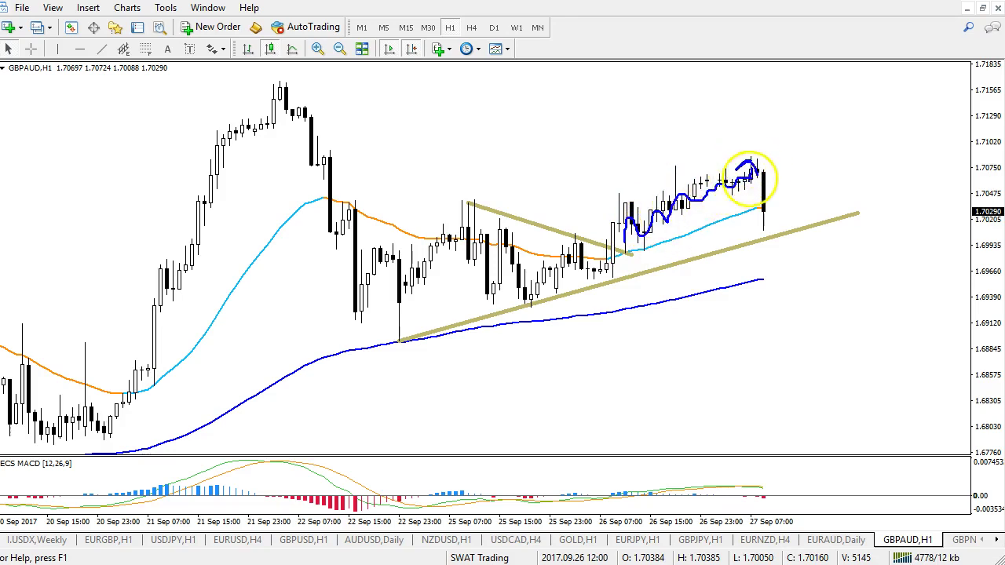
pyautogui.press('Escape')
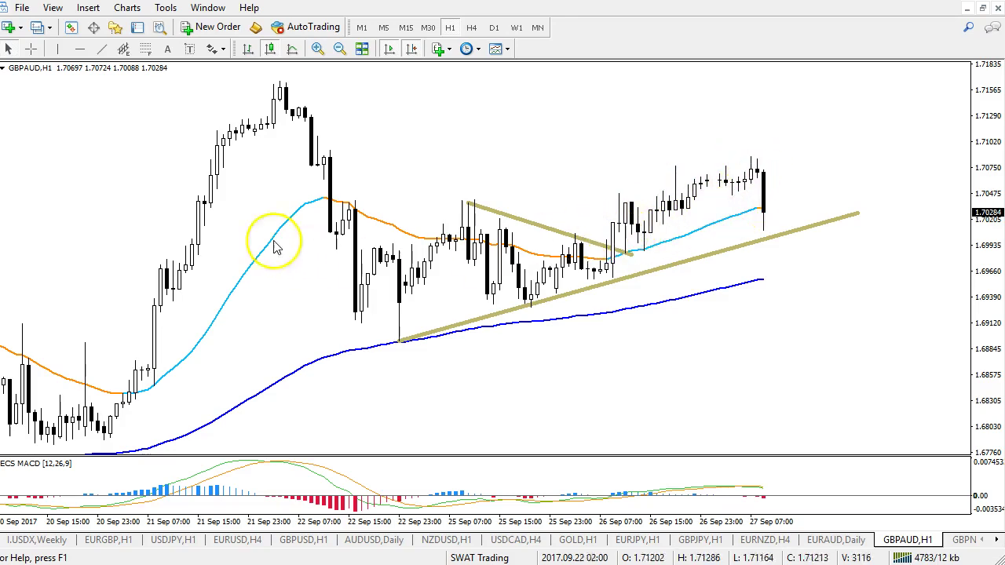
# Draw a parallel upper channel line along the GBPAUD highs, and temporarily sketch the recent rise and a red drop below the channel
pyautogui.click(102, 49)
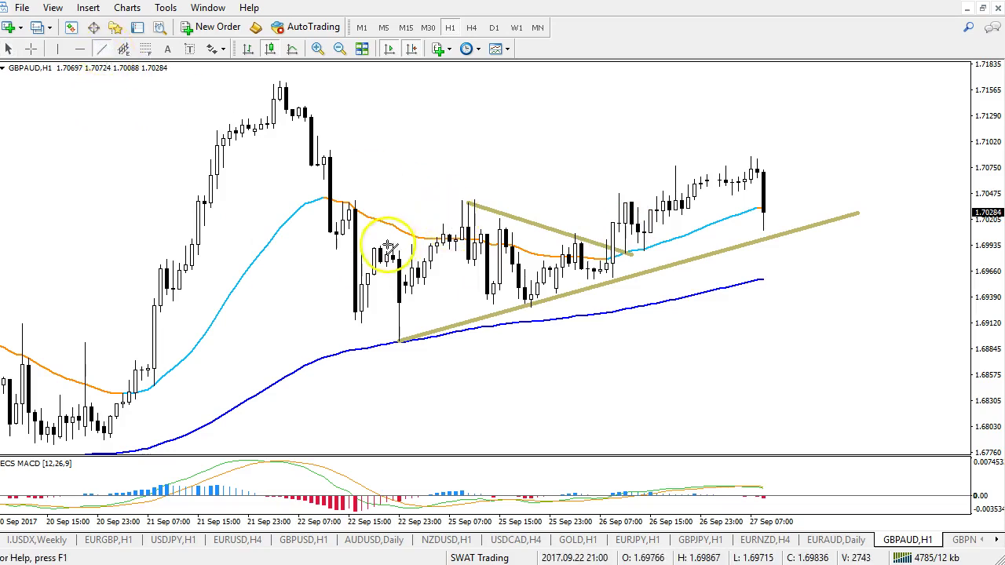
pyautogui.moveTo(391, 238)
pyautogui.mouseDown()
pyautogui.moveTo(667, 126)
pyautogui.moveTo(863, 115)
pyautogui.moveTo(858, 125)
pyautogui.mouseUp()
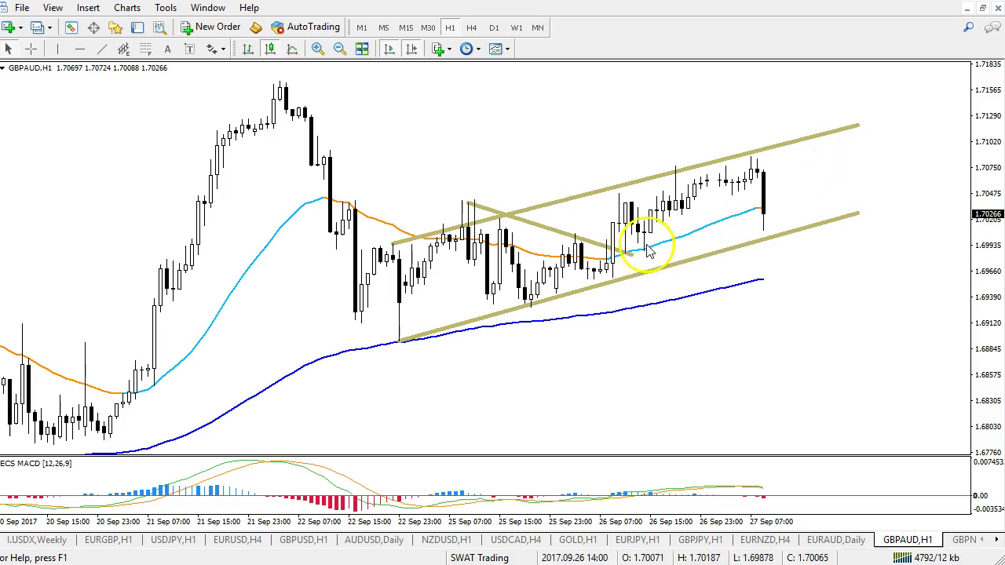
pyautogui.moveTo(632, 244); pyautogui.dragTo(740, 180)
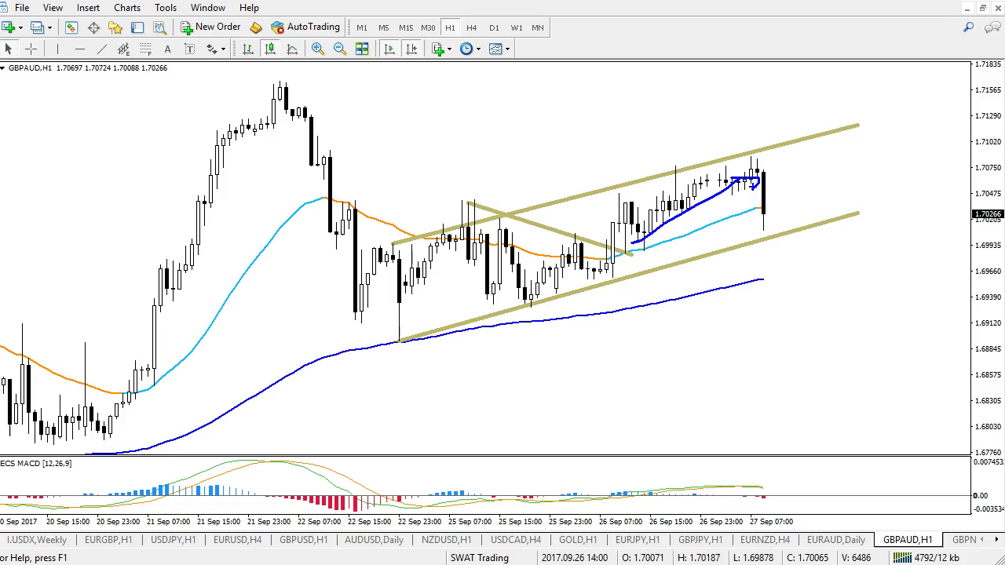
pyautogui.press('Escape')
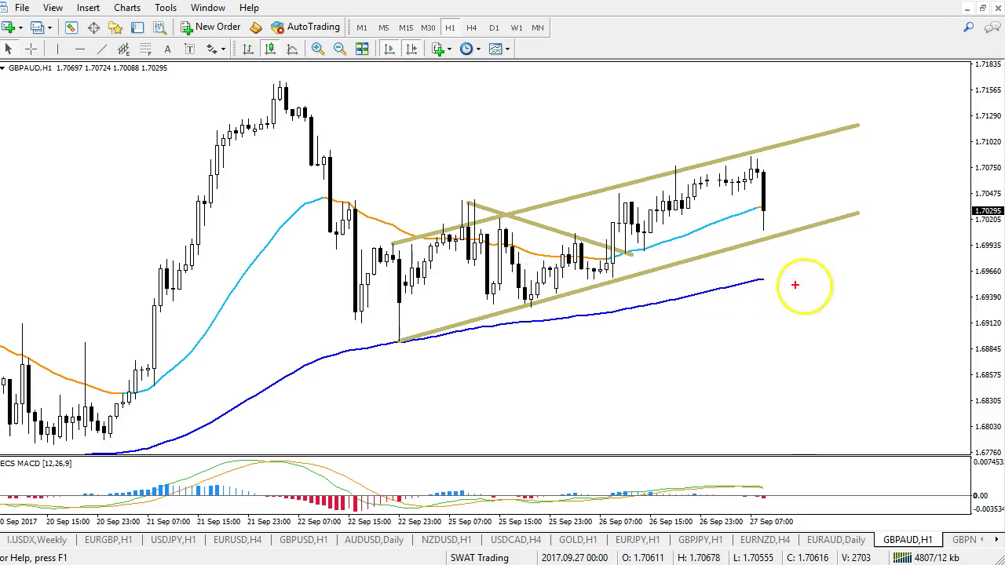
pyautogui.moveTo(774, 243)
pyautogui.mouseDown()
pyautogui.moveTo(800, 294)
pyautogui.moveTo(826, 290)
pyautogui.moveTo(886, 391)
pyautogui.mouseUp()
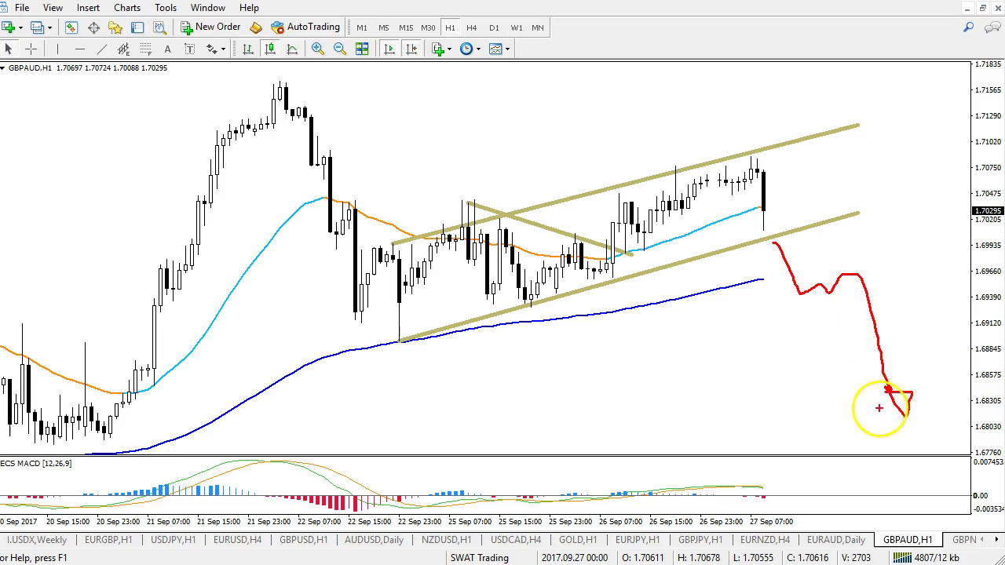
pyautogui.press('Escape')
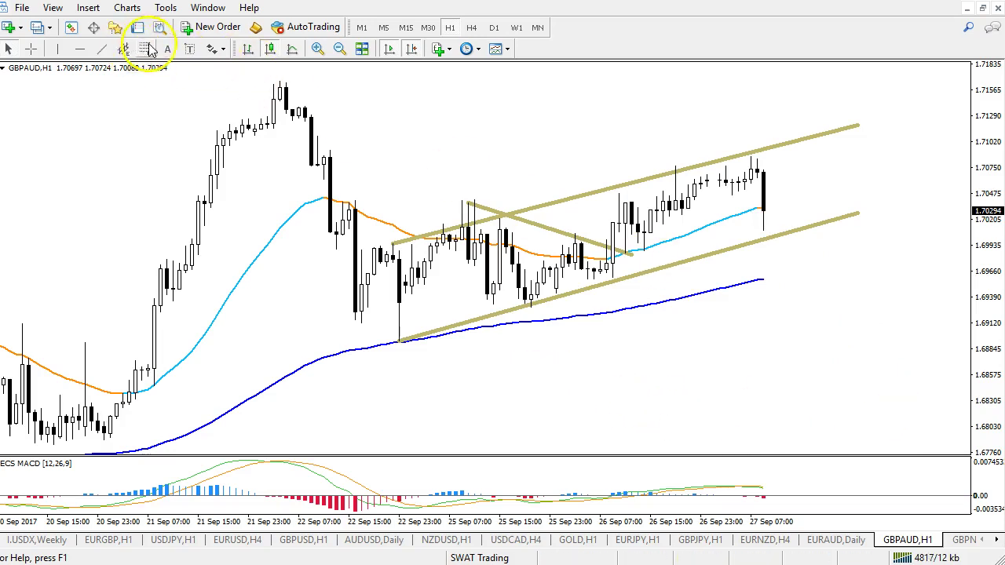
# Draw a Fibonacci retracement on GBPAUD H1 from the 22 September high to the late 22 September low, and check its extension levels
pyautogui.moveTo(281, 81)
pyautogui.mouseDown()
pyautogui.moveTo(372, 340)
pyautogui.moveTo(402, 340)
pyautogui.mouseUp()
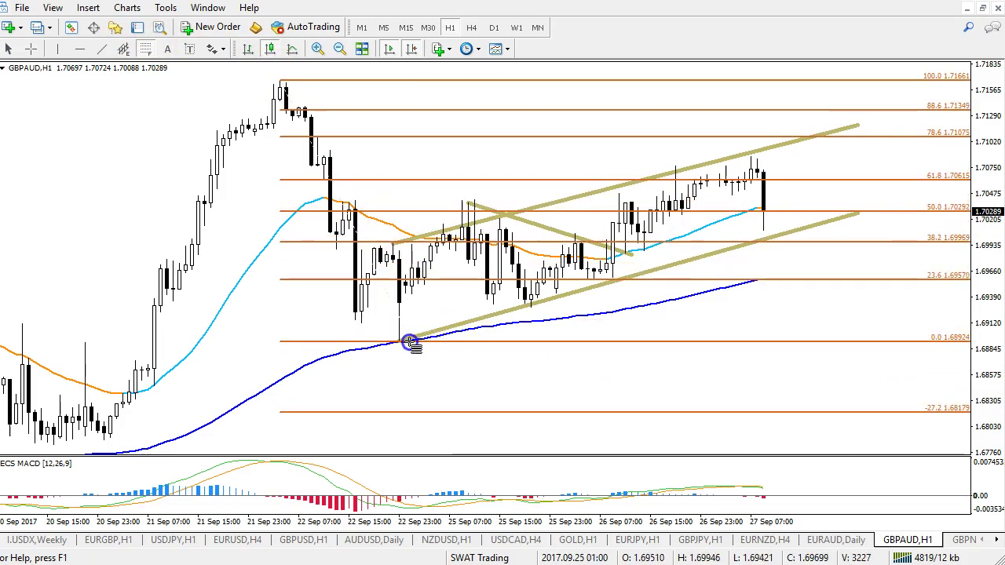
pyautogui.hotkey('ctrl', '2')
pyautogui.moveTo(863, 417); pyautogui.dragTo(942, 421)
pyautogui.press('Escape')
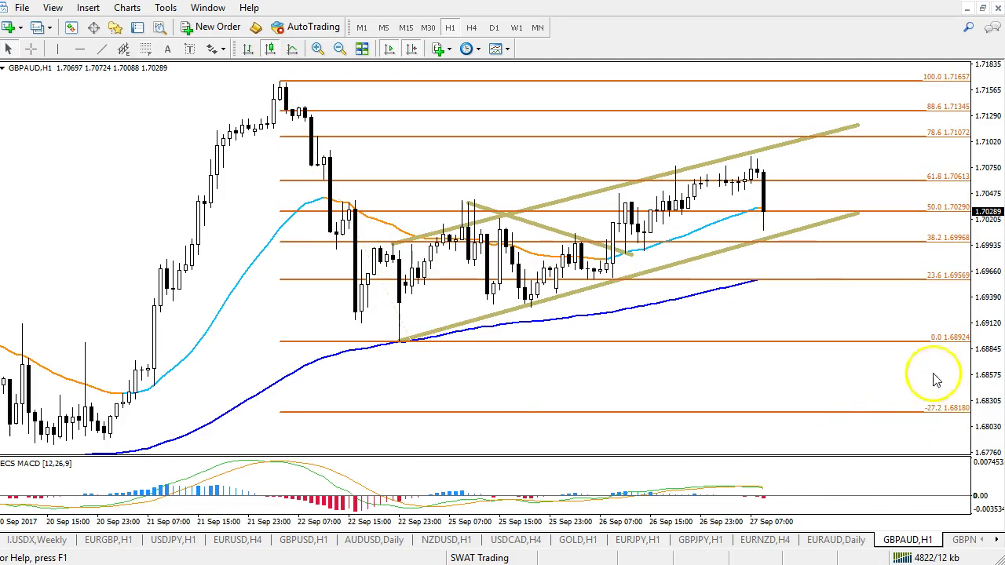
pyautogui.moveTo(986, 306); pyautogui.dragTo(985, 345)
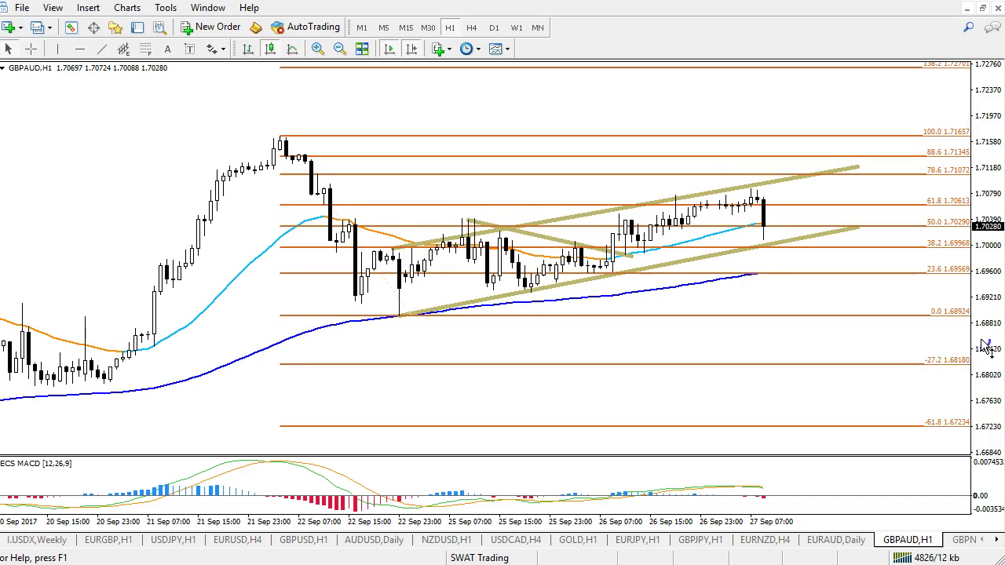
pyautogui.moveTo(980, 357); pyautogui.dragTo(968, 215)
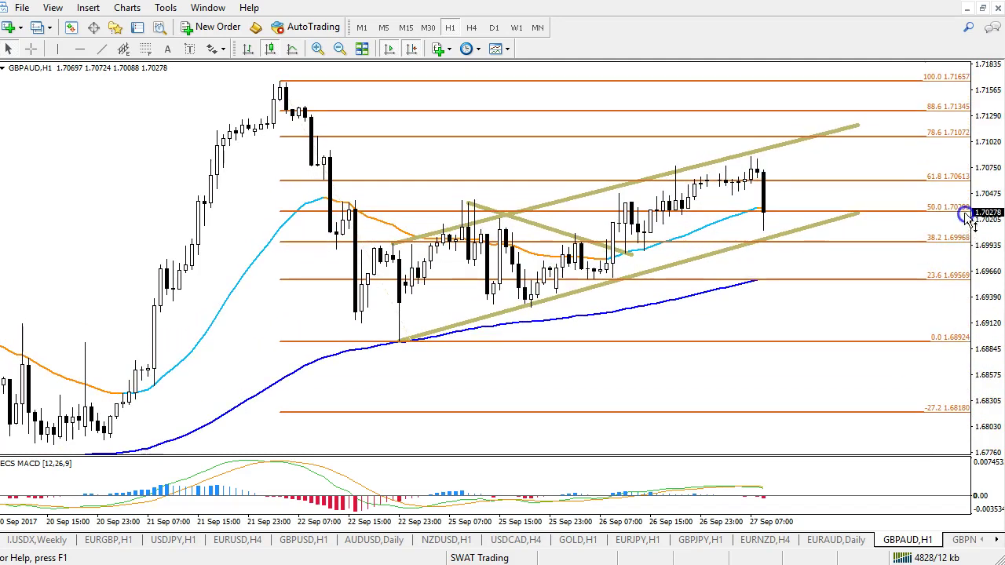
# Open the GBPNZD H4 chart and examine its latest price action
pyautogui.click(997, 540)
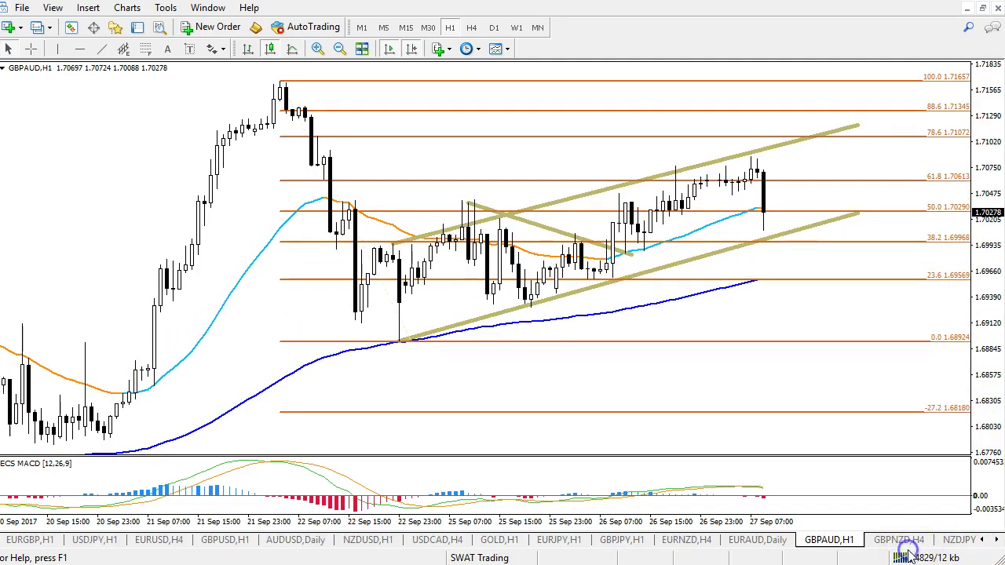
pyautogui.click(901, 540)
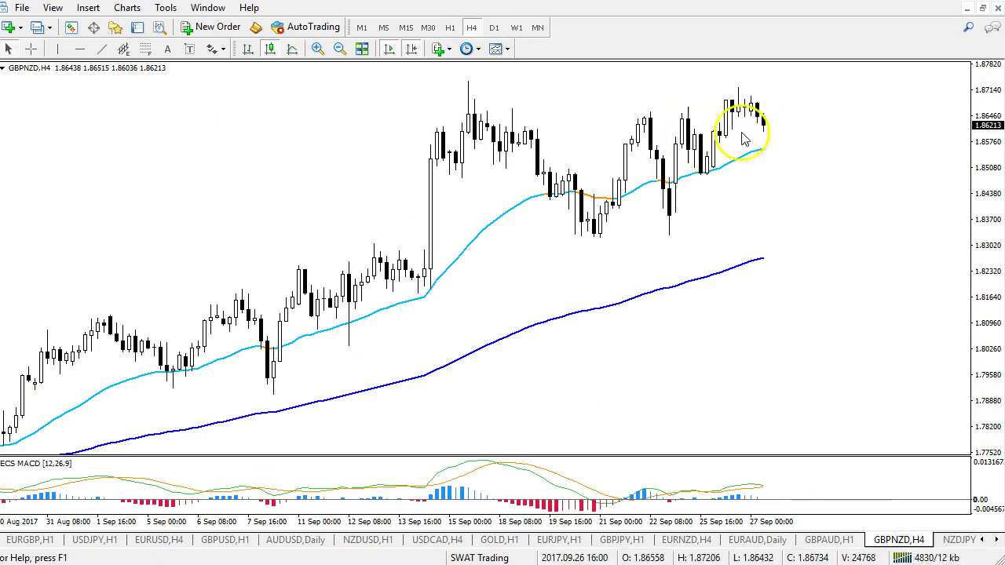
pyautogui.click(983, 542)
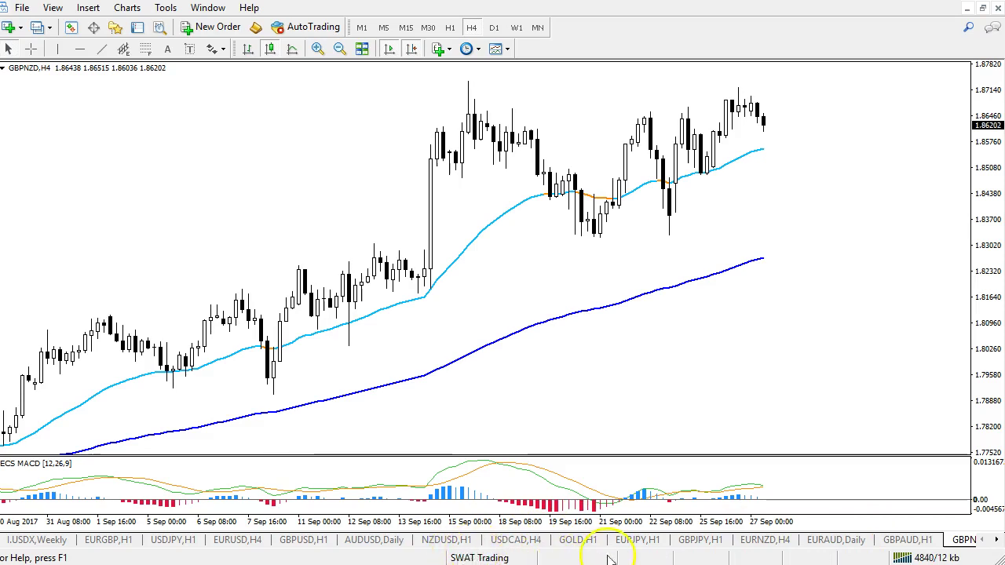
# Review the marked-up EURJPY, USDJPY, EURUSD, GBPUSD and AUDUSD charts in turn
pyautogui.click(638, 541)
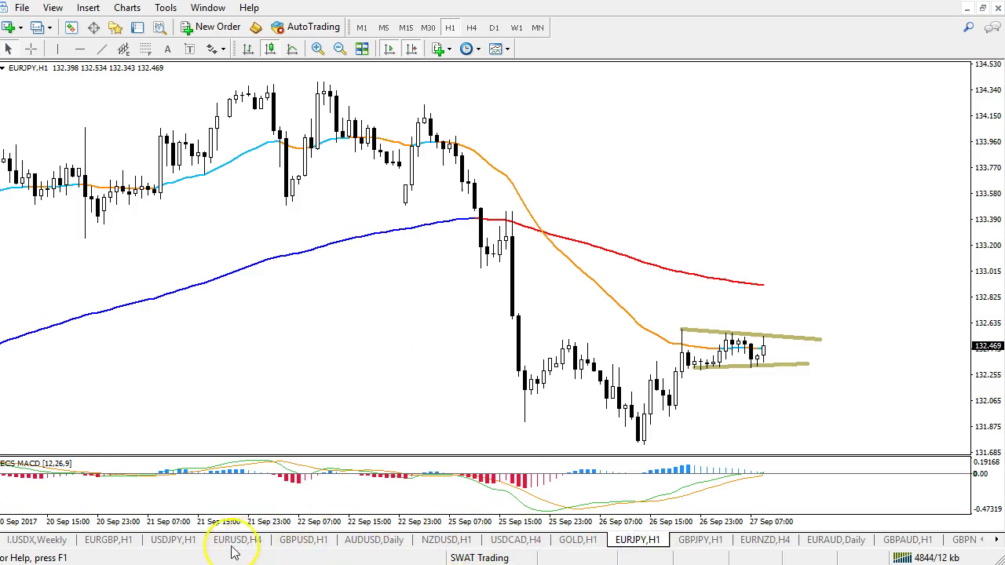
pyautogui.click(185, 543)
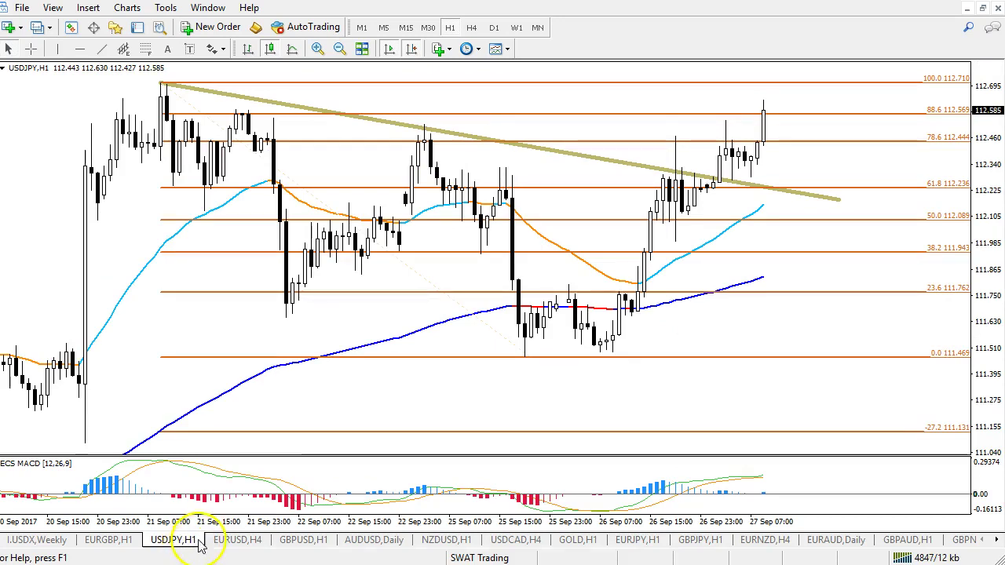
pyautogui.click(224, 546)
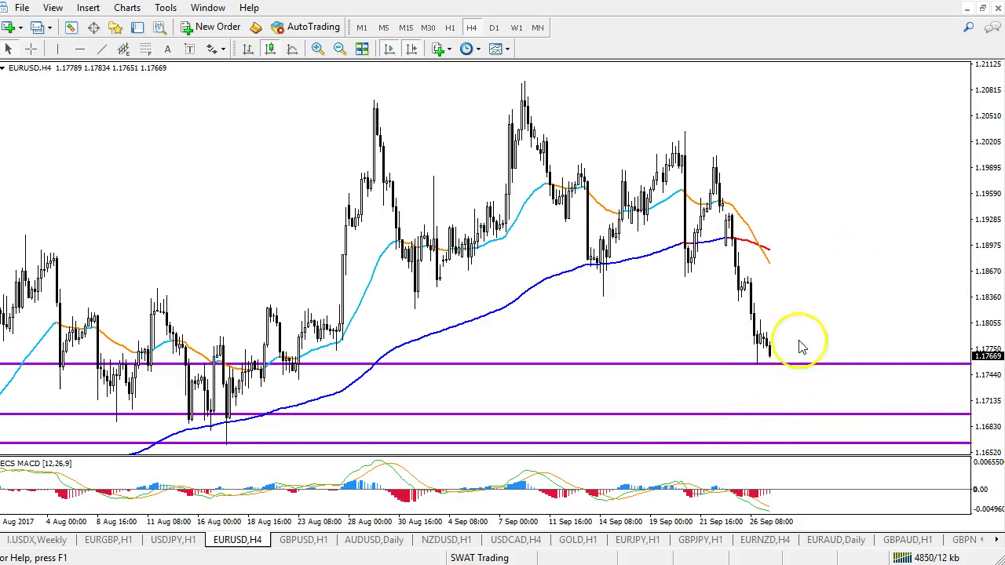
pyautogui.click(318, 540)
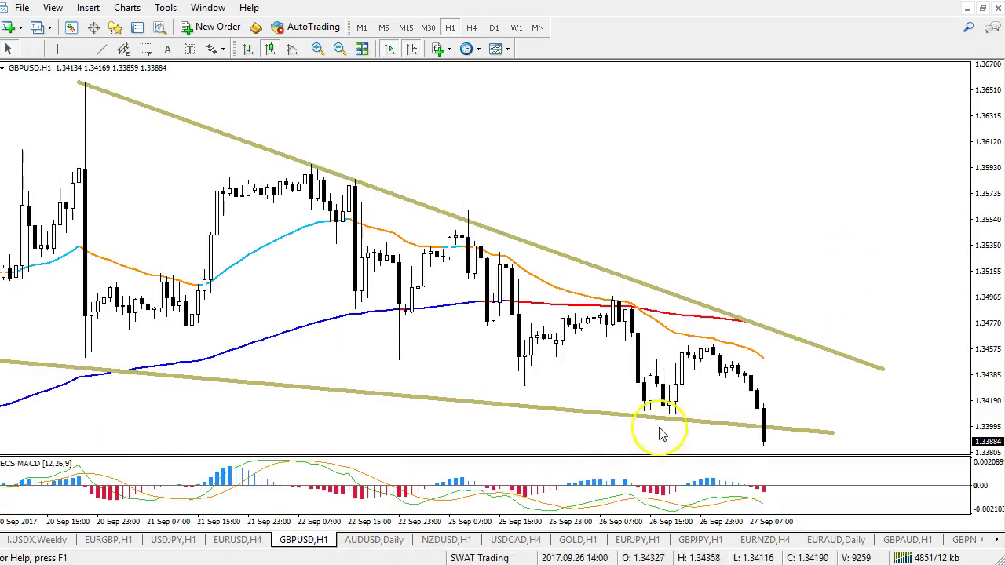
pyautogui.moveTo(766, 452)
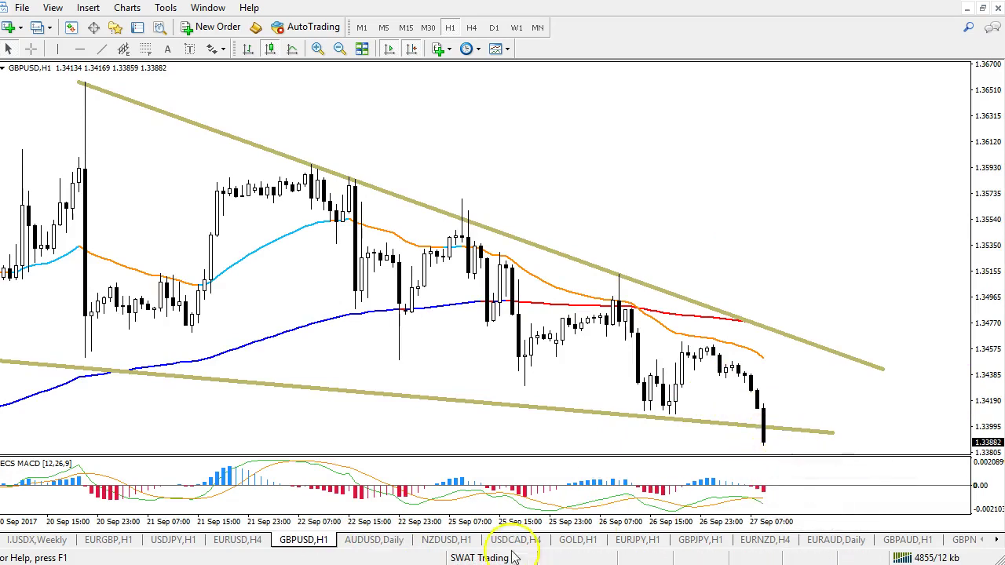
pyautogui.click(385, 542)
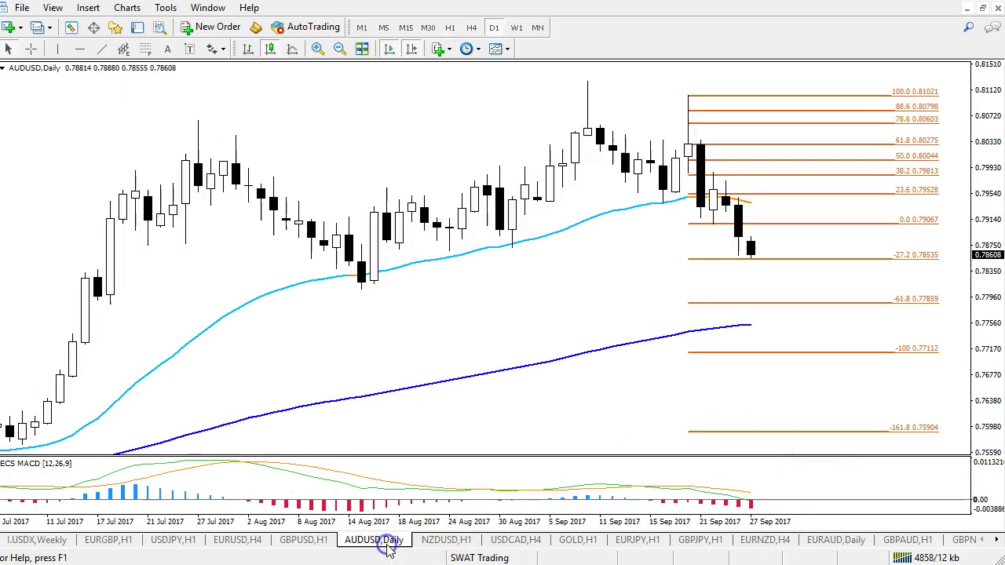